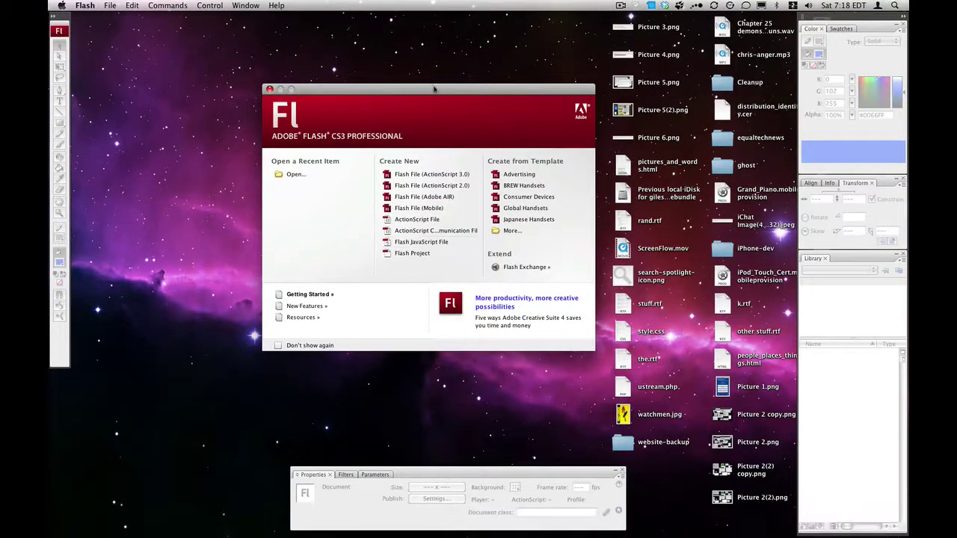
Create a new Flash File (ActionScript 3.0) document from the Welcome screen.
drag(433, 89, 422, 76)
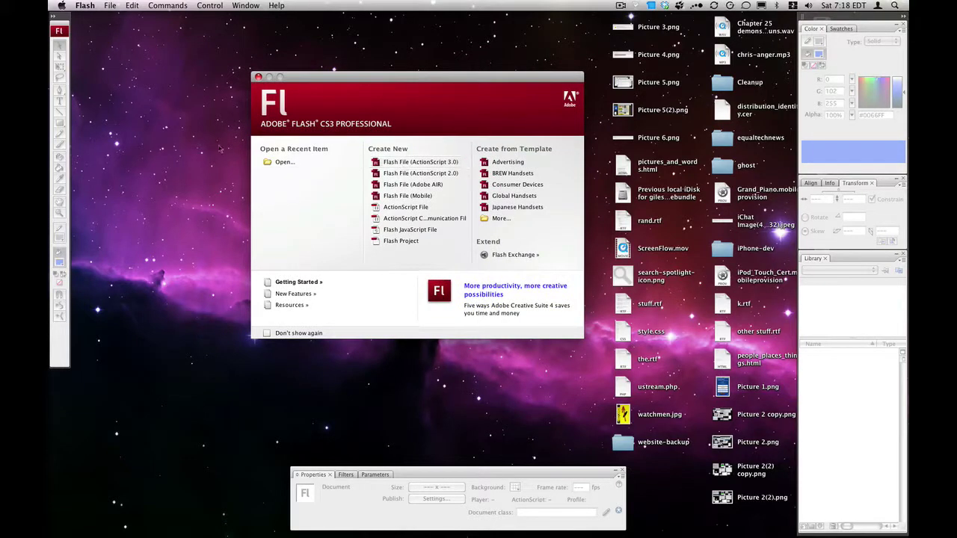
click(188, 80)
click(346, 78)
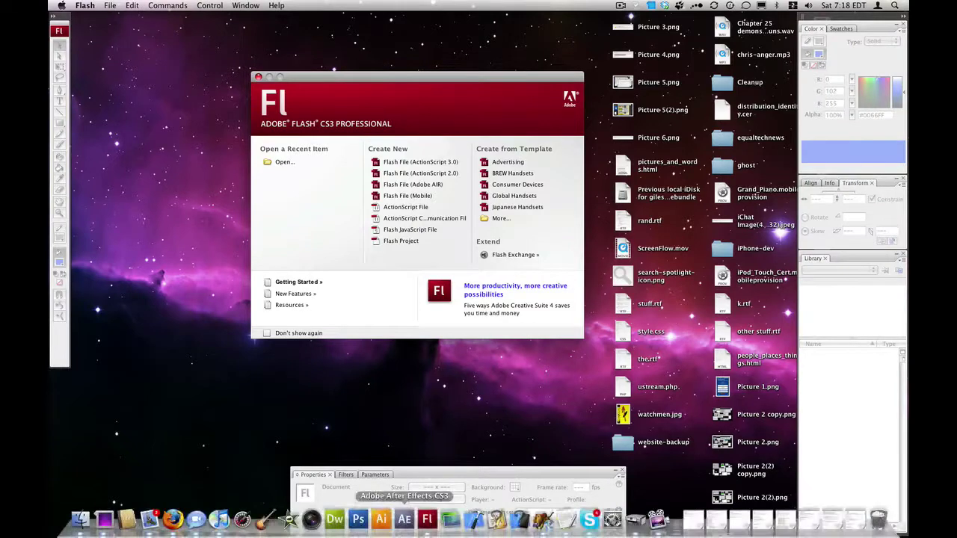
click(423, 168)
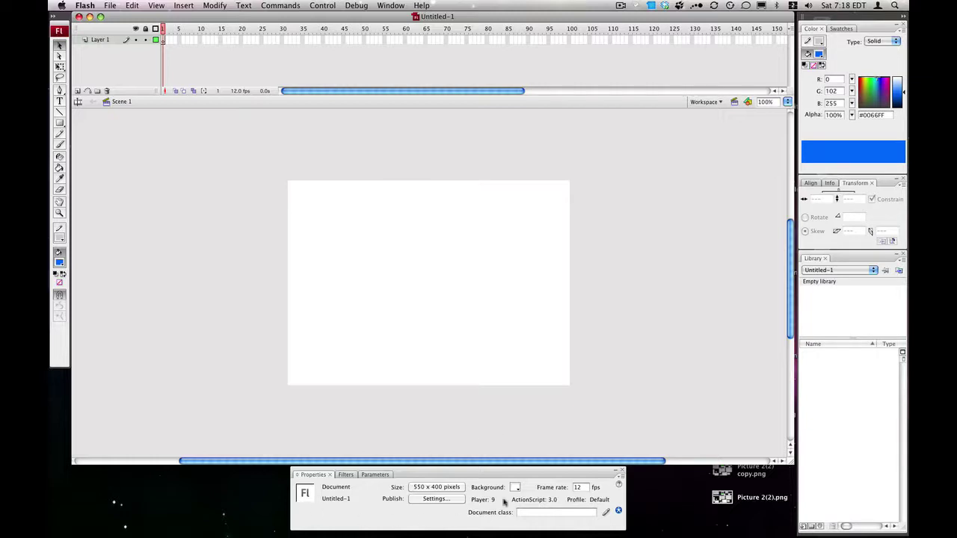
Set the document frame rate to 20 fps in the Properties panel.
click(587, 487)
text(20)
key(Return)
drag(286, 196, 523, 361)
drag(632, 146, 570, 172)
Rename Layer 1 to Block, draw a blue rectangle near the stage's top-left, and select it.
click(97, 40)
text(Block)
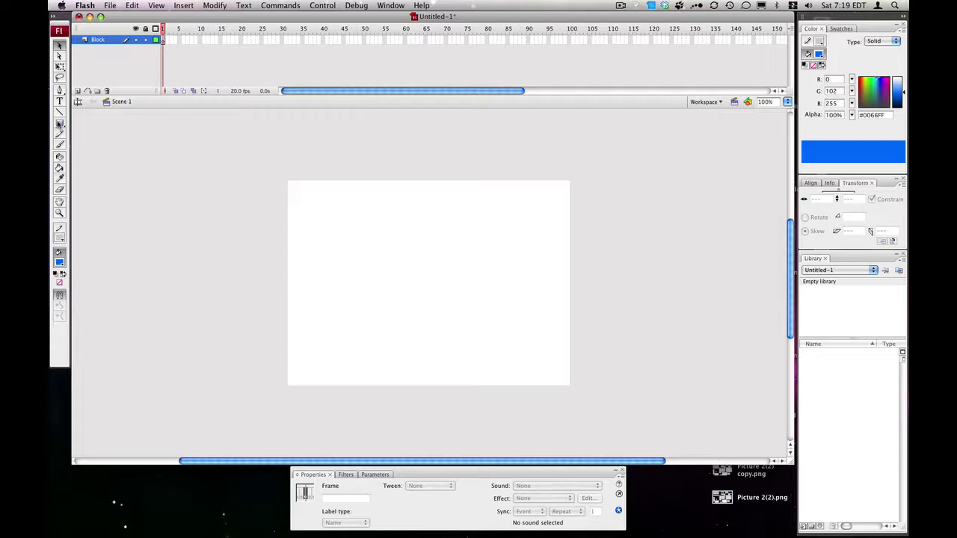
click(60, 124)
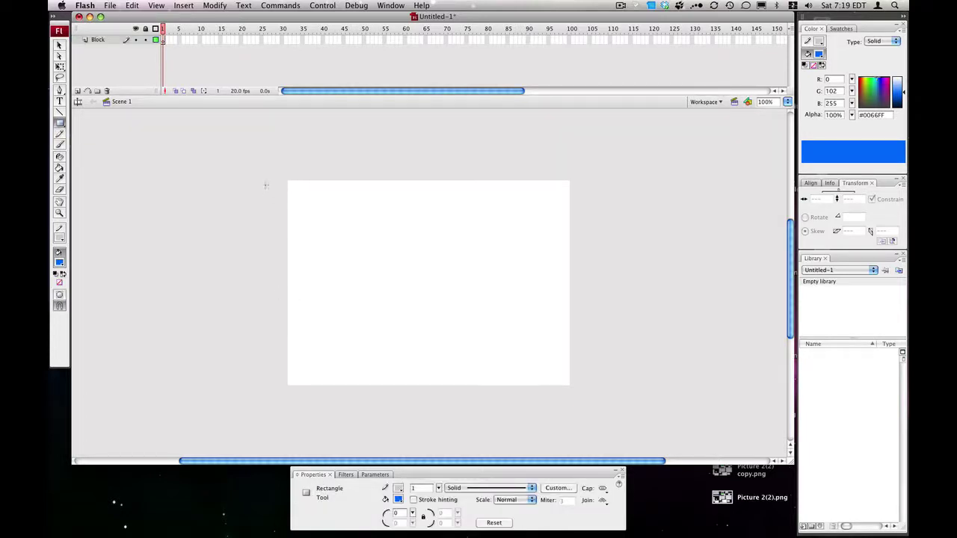
mouse_move(290, 183)
mouse_down()
mouse_move(333, 242)
mouse_move(376, 241)
mouse_move(366, 242)
mouse_up()
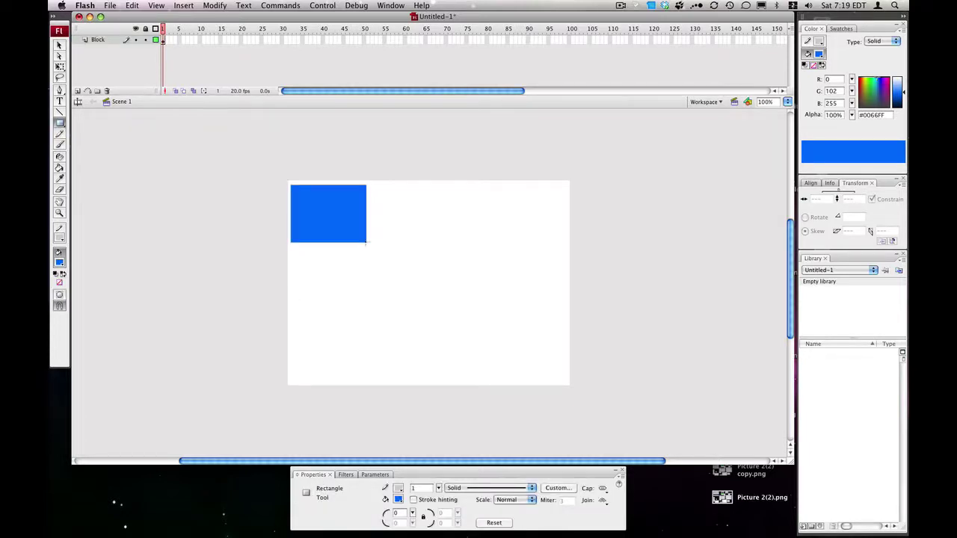
click(59, 46)
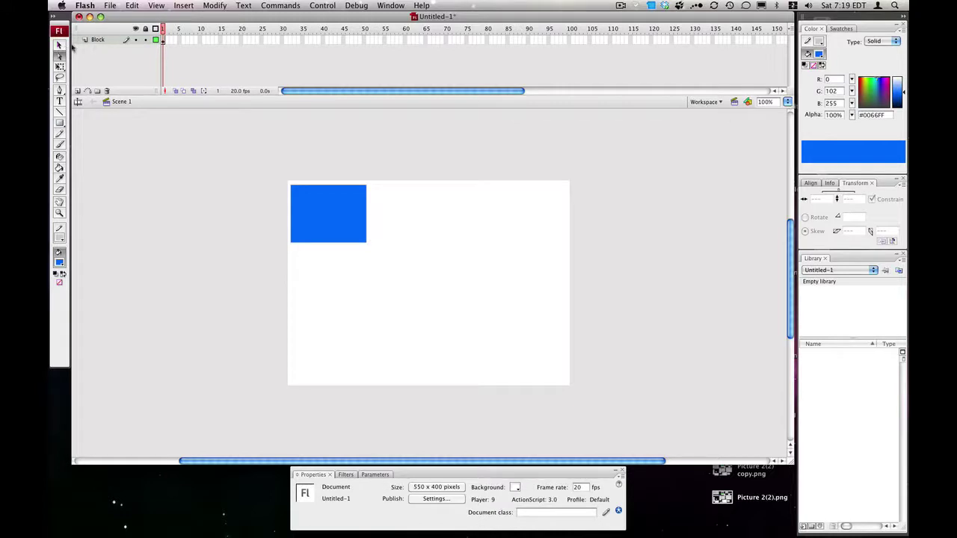
click(61, 45)
drag(440, 147, 232, 269)
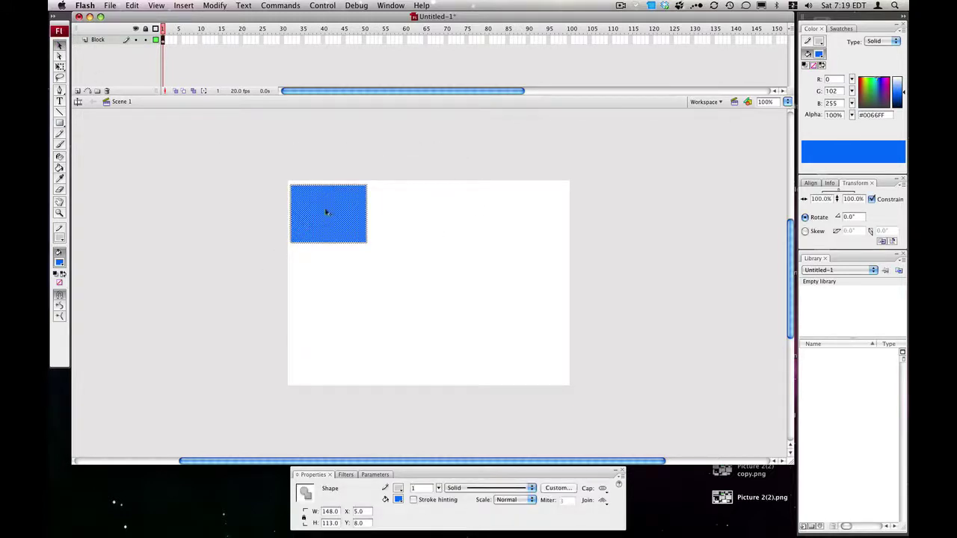
Convert the blue rectangle into a Movie clip symbol named Rectangle.
right_click(326, 213)
click(394, 397)
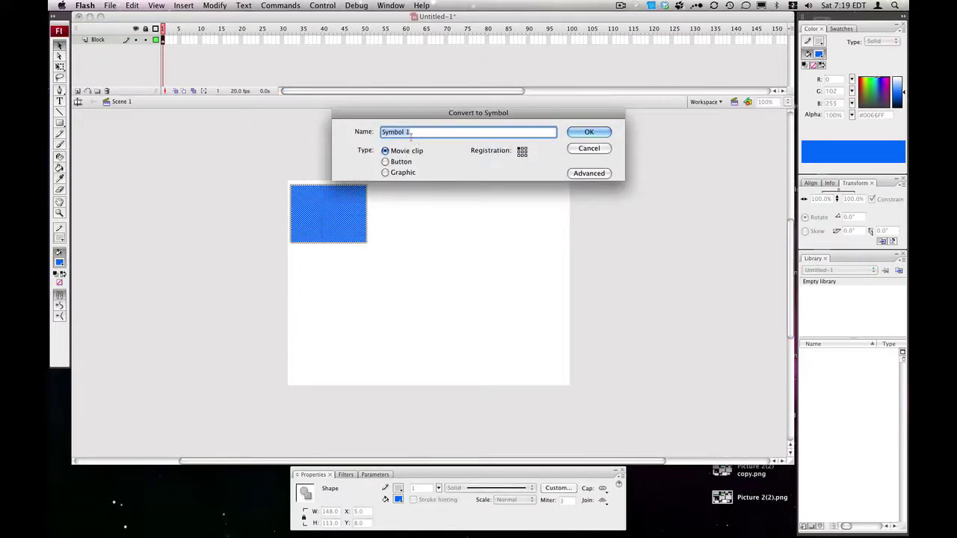
text(Block)
key(super+a)
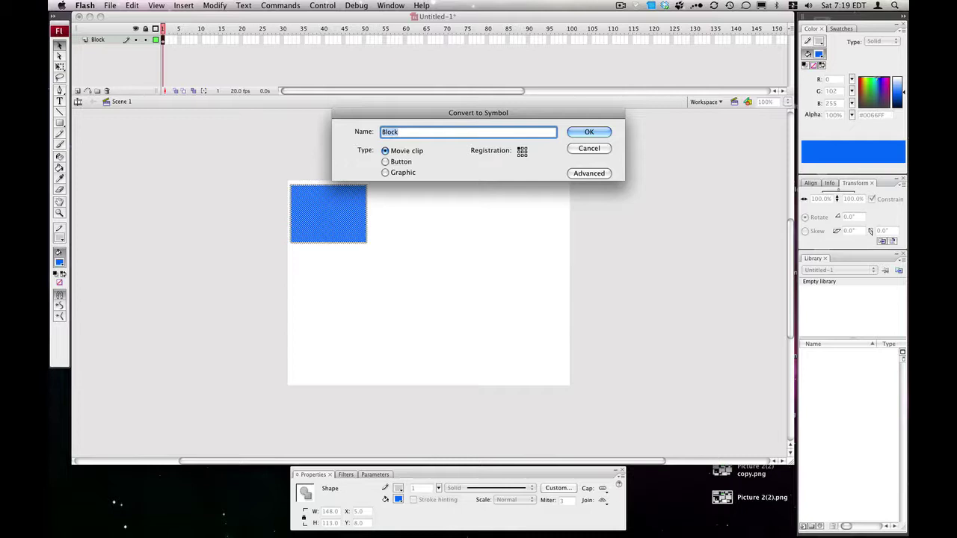
key(BackSpace)
text(Rectangle)
key(Return)
Position the Rectangle clip at the stage's top-left corner, around x 7, y 6.
click(368, 217)
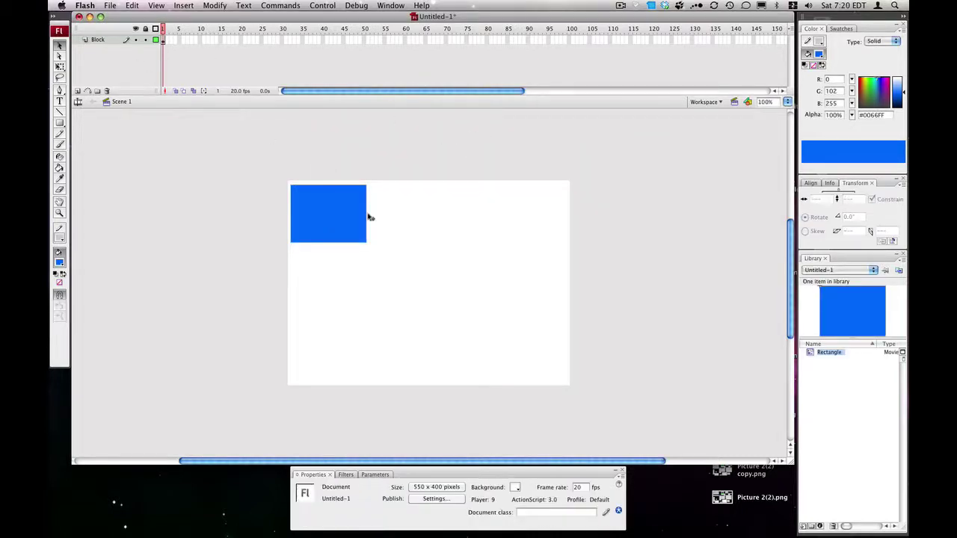
drag(336, 223, 518, 336)
key(Left)
key(Left)
key(Left)
key(Left)
key(Left)
key(Left)
key(Left)
key(Left)
key(Left)
key(Left)
key(Left)
key(Left)
key(Left)
key(Left)
key(Left)
key(Left)
key(Left)
key(Left)
key(Left)
key(Left)
key(Up)
key(Up)
key(Up)
key(Up)
key(Up)
key(Up)
key(Up)
key(Up)
key(Up)
key(Up)
key(Up)
key(Up)
key(Up)
key(Up)
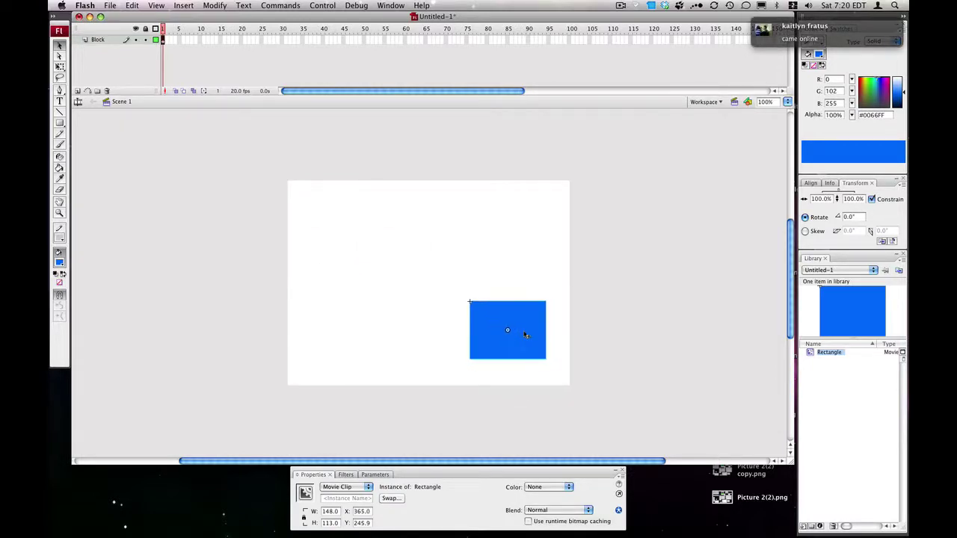
key(Left)
key(Left)
key(Left)
key(Left)
key(Left)
key(Left)
key(Left)
key(Left)
key(Left)
key(Left)
key(Left)
key(Left)
key(Left)
key(Left)
key(Left)
key(Left)
key(Left)
key(Left)
key(Left)
key(Left)
key(Up)
key(Up)
key(Up)
key(Up)
key(Up)
key(Up)
key(Up)
key(Up)
key(Up)
key(Up)
key(Up)
key(Up)
key(Up)
key(Up)
key(Up)
key(Up)
key(Up)
key(Up)
key(Up)
key(Up)
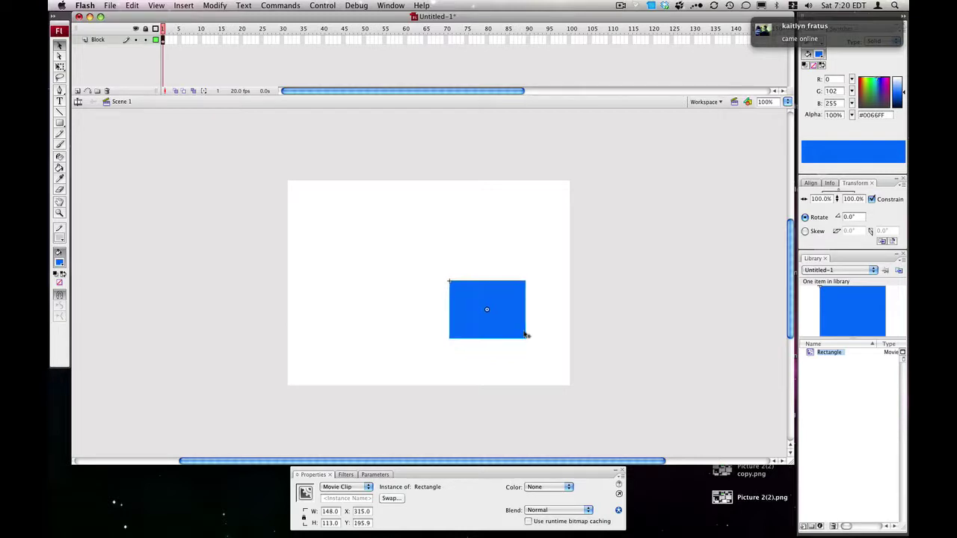
key(Left)
key(Left)
key(Left)
key(Left)
key(Left)
key(Left)
key(Left)
key(Left)
key(Left)
key(Left)
key(Up)
key(Up)
key(Up)
key(Up)
key(Up)
key(Up)
key(Up)
key(Up)
key(Up)
key(Up)
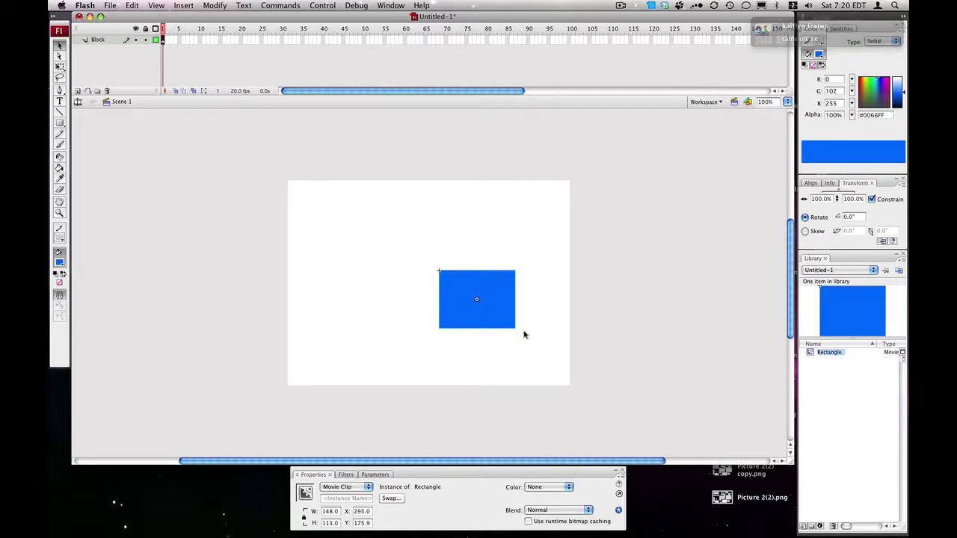
drag(486, 310, 339, 224)
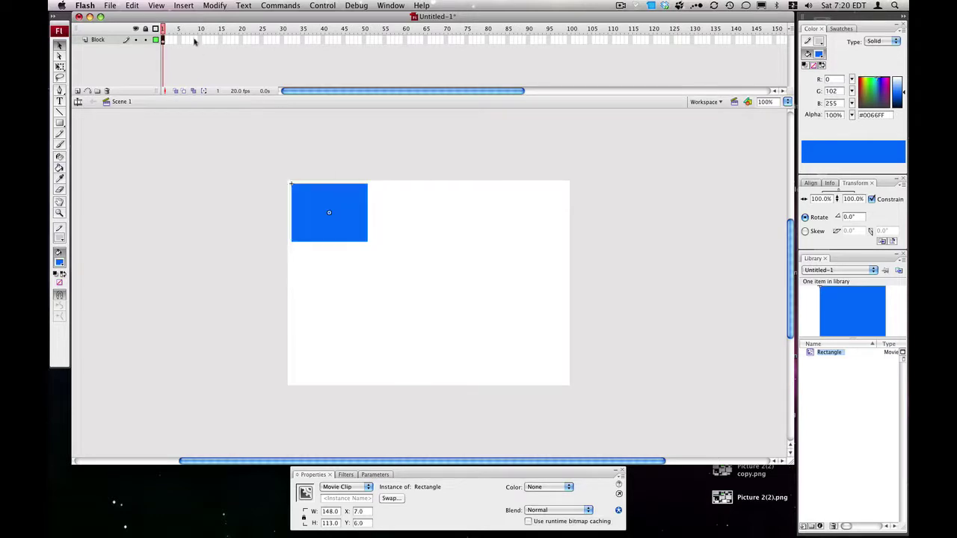
Insert a keyframe at frame 60 and move the clip to the stage's lower right.
right_click(403, 42)
click(427, 98)
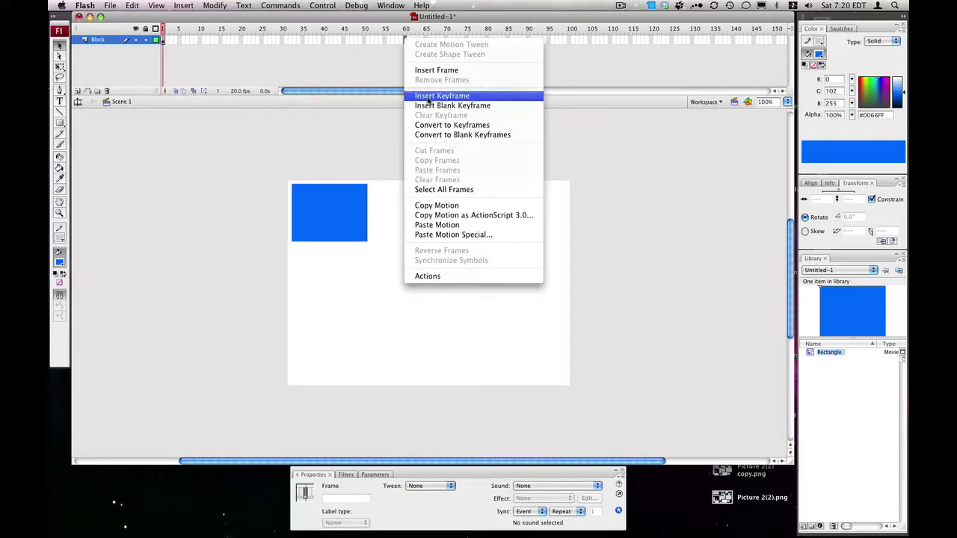
drag(326, 209, 549, 373)
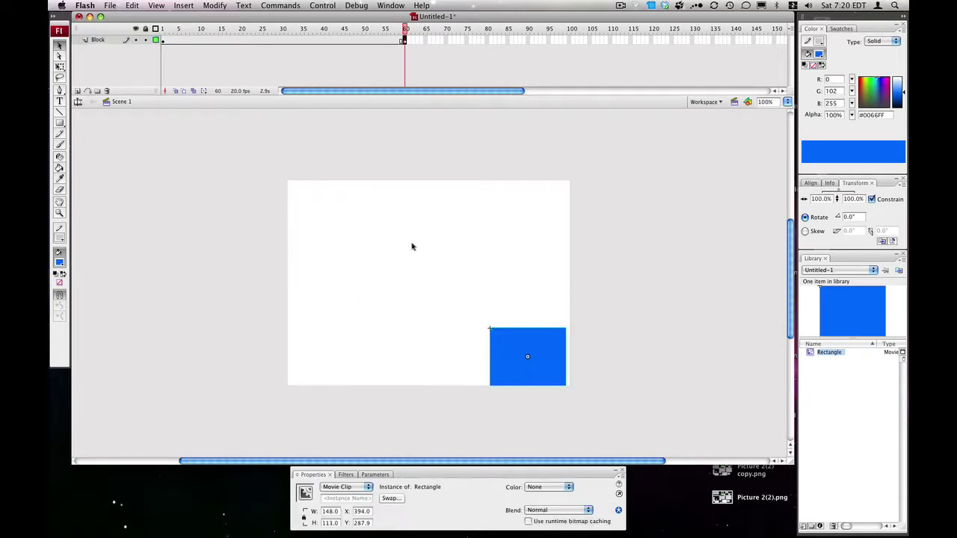
click(412, 246)
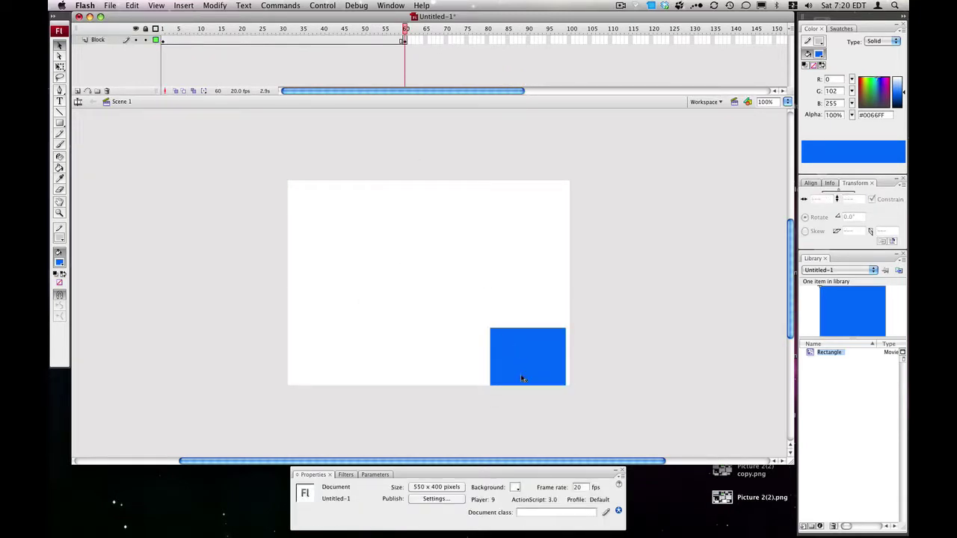
drag(522, 379, 521, 377)
Step back and forth between frames to compare the clip's positions.
key(comma)
key(comma)
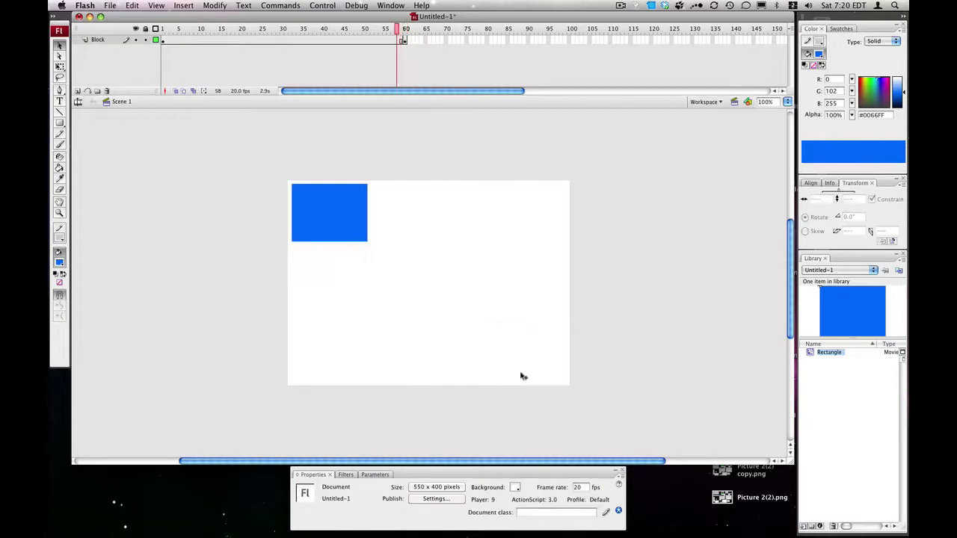
key(comma)
key(comma)
key(comma)
key(period)
key(period)
key(period)
key(period)
key(period)
key(period)
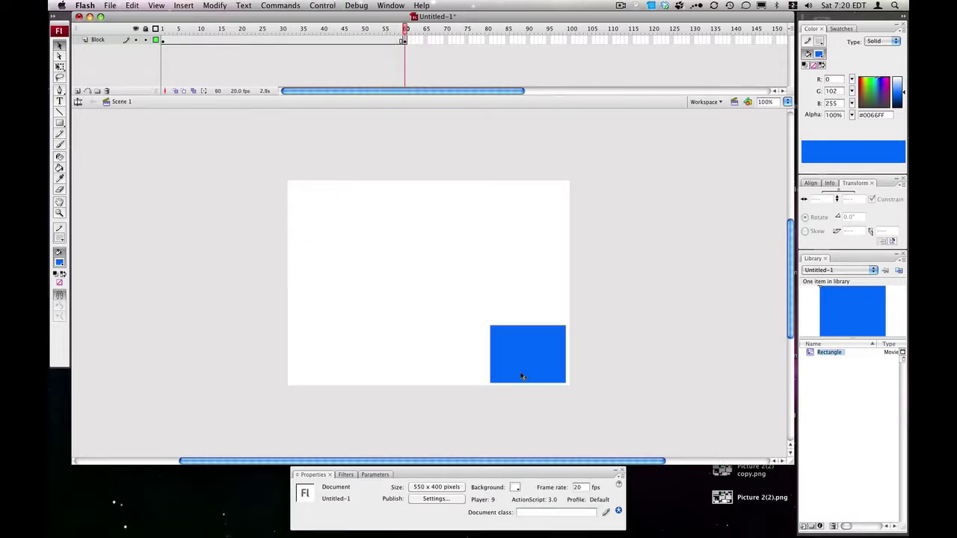
key(comma)
key(comma)
key(period)
key(period)
Create a motion tween from frame 1 to 60 and step through to preview it.
right_click(168, 43)
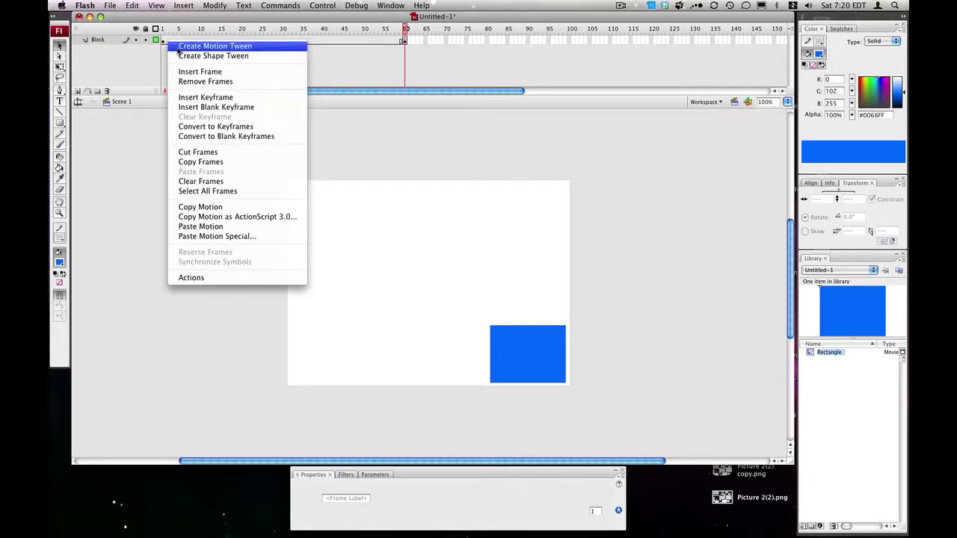
click(179, 47)
key(period)
key(period)
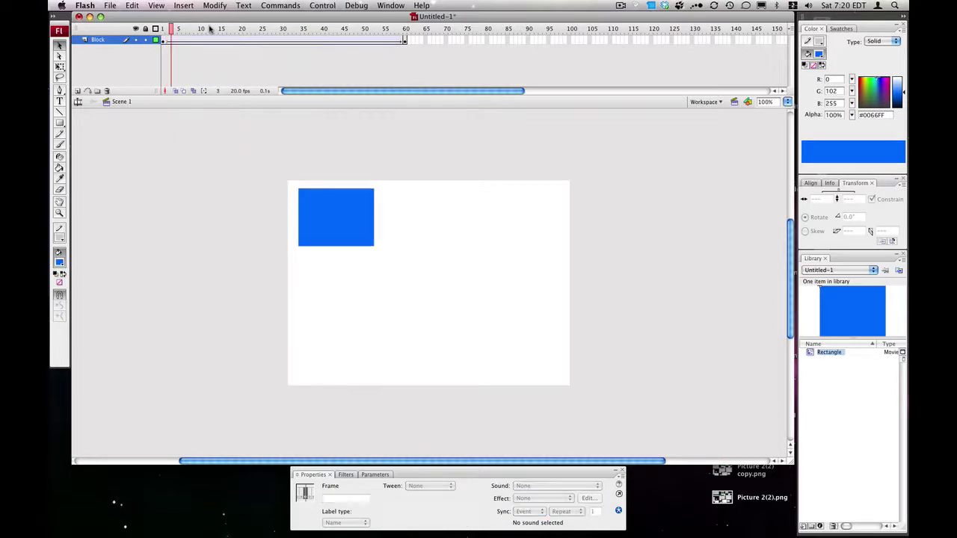
key(period)
key(period)
key(period)
key(period)
key(period)
key(period)
key(period)
key(period)
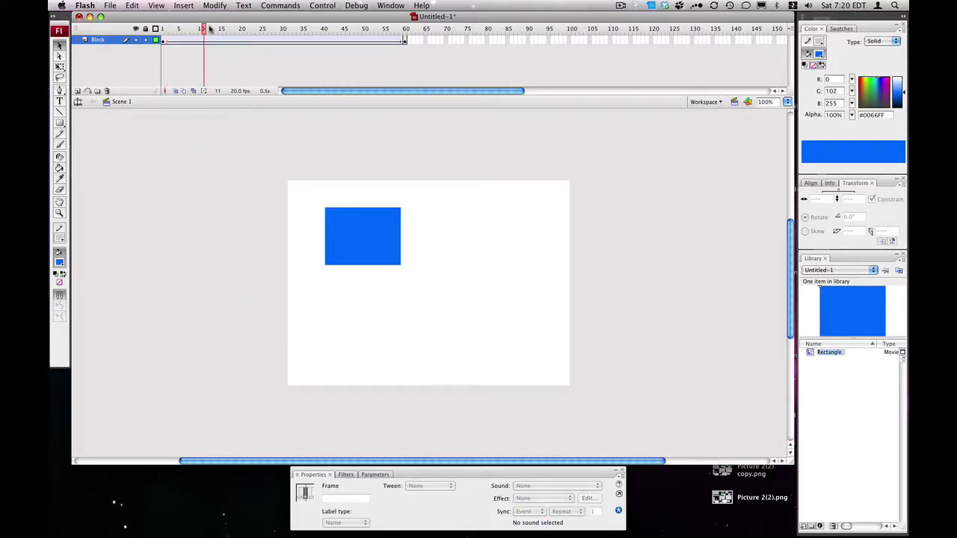
Test-play the movie, then remove the motion tween from the Block layer.
key(super+Return)
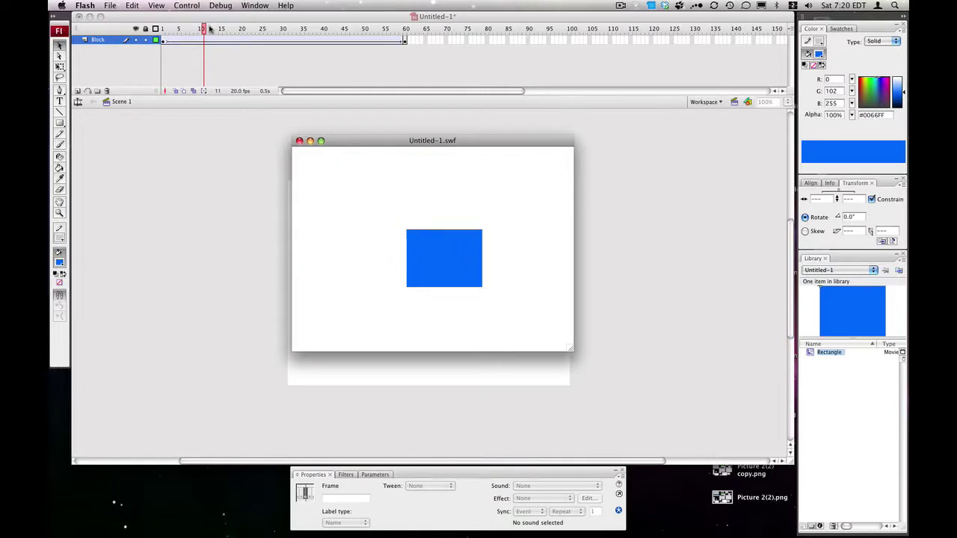
click(299, 141)
right_click(254, 40)
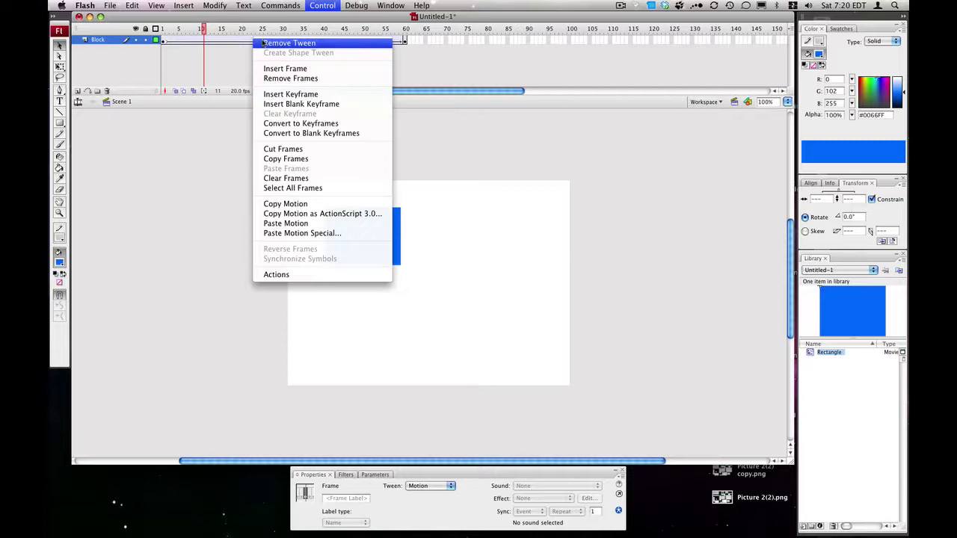
click(284, 43)
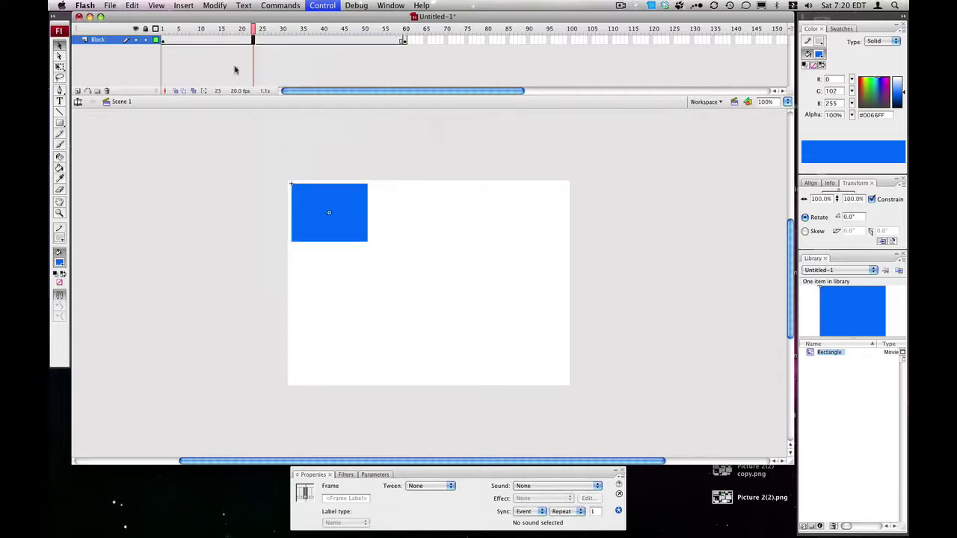
Remove frames 2–59 from the Block layer and delete the Rectangle clip from the stage.
drag(164, 39, 402, 39)
right_click(402, 39)
click(432, 79)
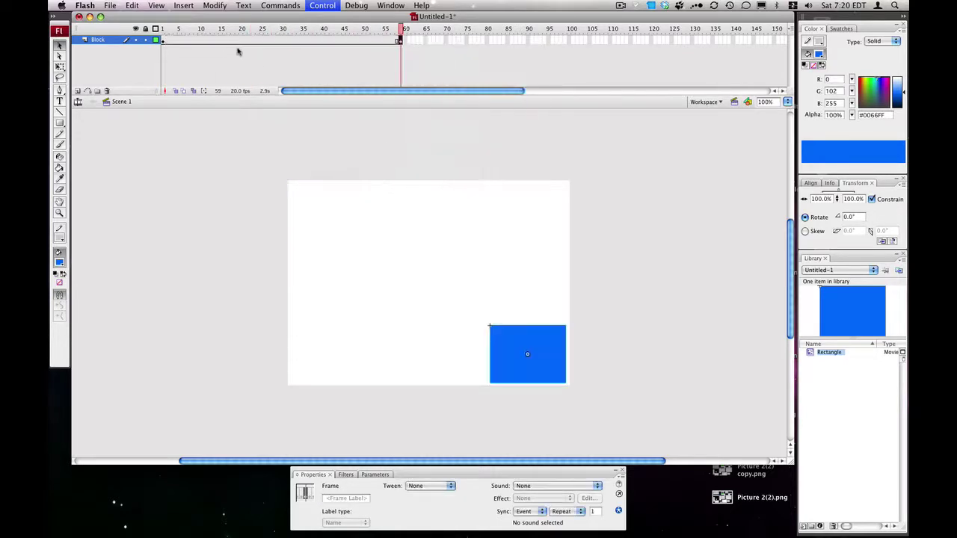
drag(401, 41, 168, 41)
right_click(176, 42)
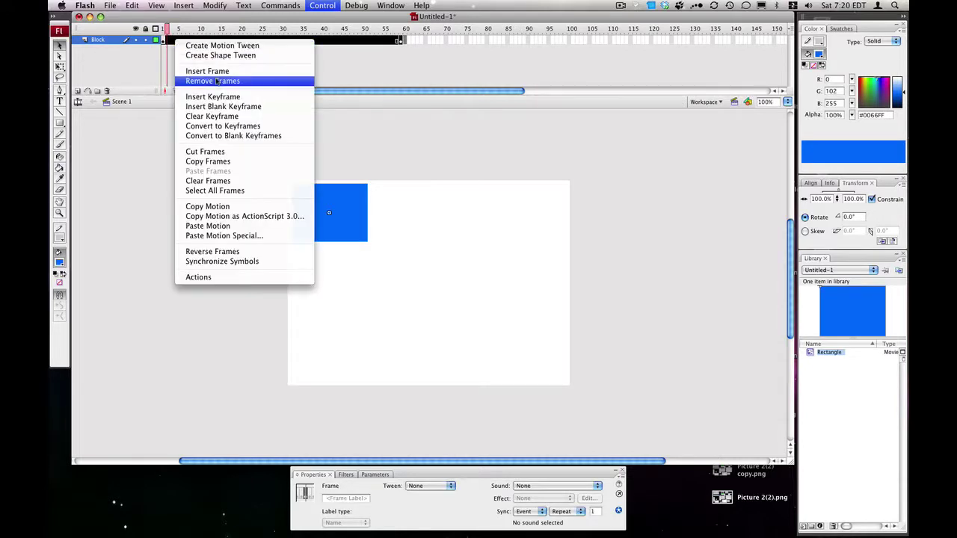
click(202, 80)
drag(414, 172, 171, 305)
key(Delete)
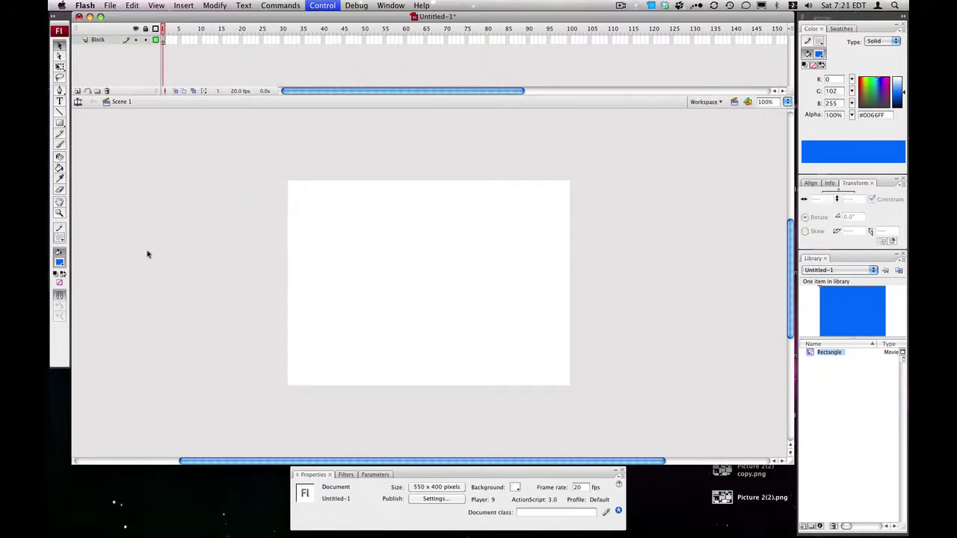
Draw a closed blob outline from curved Pen-tool anchor points across the upper-left stage.
click(60, 91)
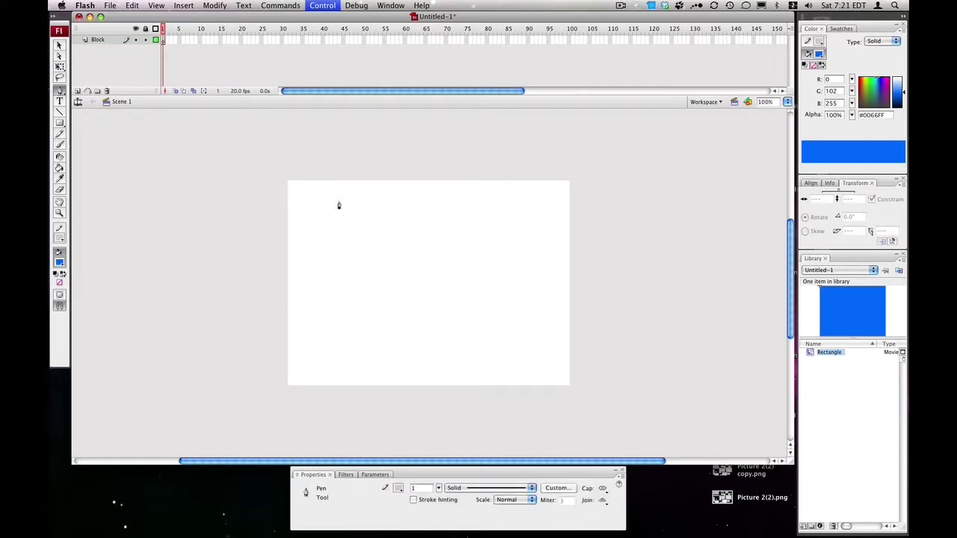
drag(329, 250, 441, 346)
drag(423, 261, 297, 224)
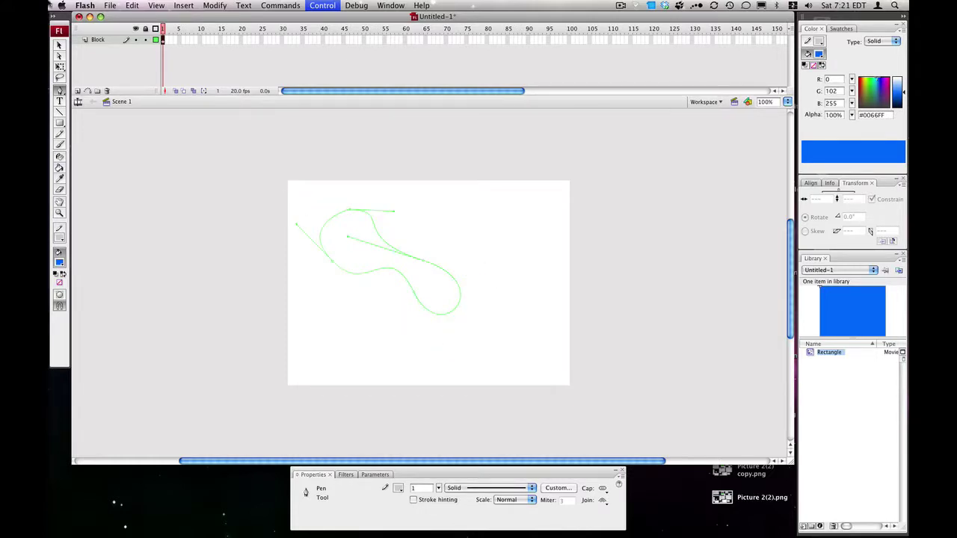
click(59, 46)
drag(453, 187, 313, 312)
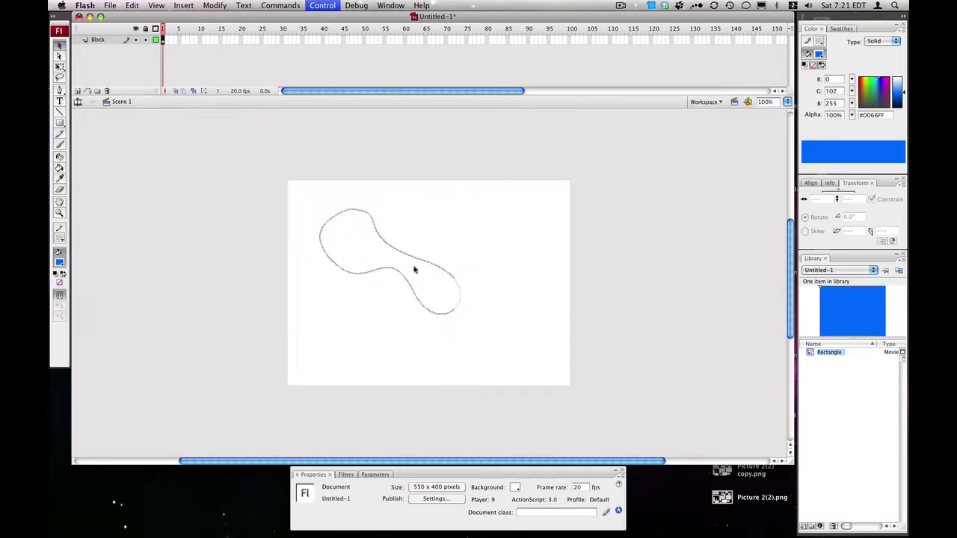
drag(546, 179, 49, 242)
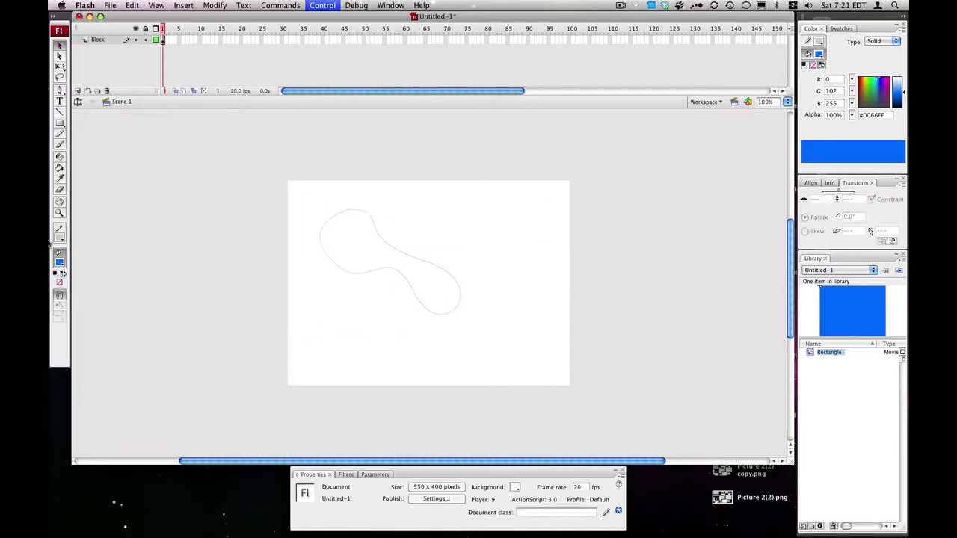
Fill the blob outline with blue and shrink it with Free Transform.
click(59, 168)
click(402, 261)
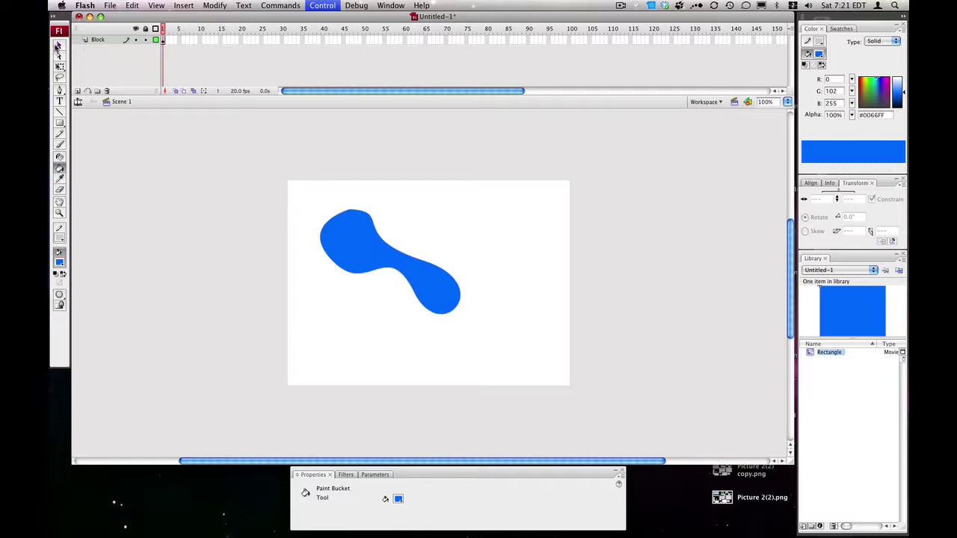
click(59, 45)
mouse_move(498, 149)
mouse_down()
mouse_move(355, 320)
mouse_move(282, 346)
mouse_up()
key(q)
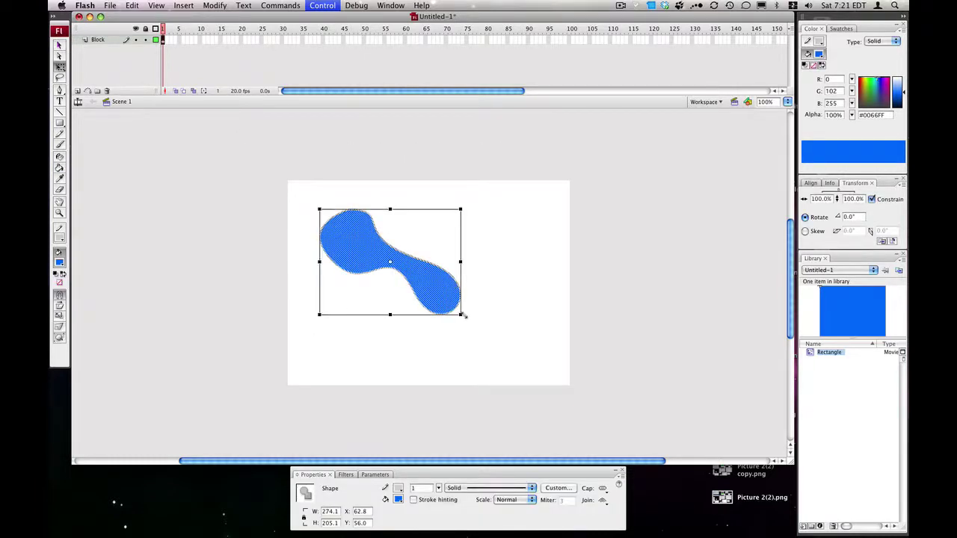
drag(463, 317, 412, 275)
click(416, 261)
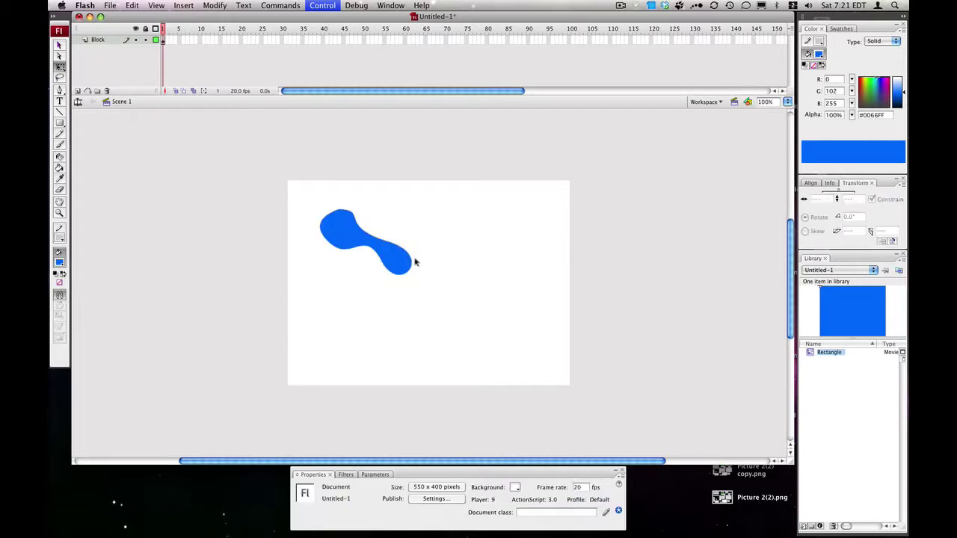
Move the blob to the stage's top-left corner and rotate it about -30°.
drag(448, 183, 261, 290)
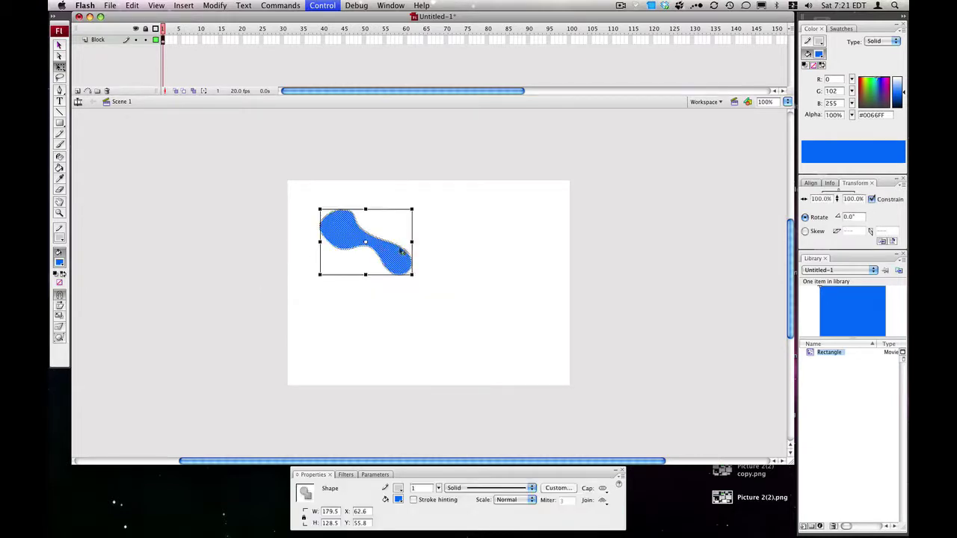
drag(402, 251, 366, 222)
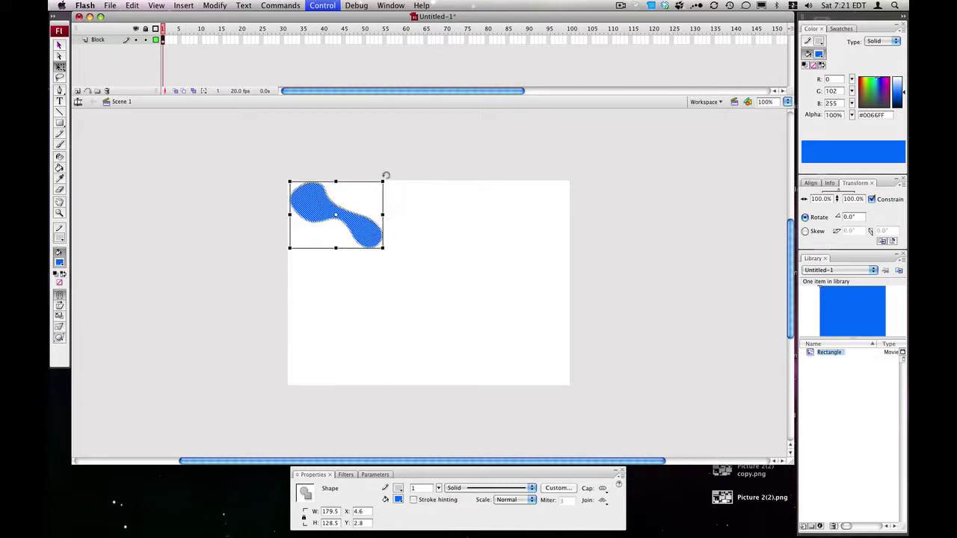
drag(384, 176, 358, 158)
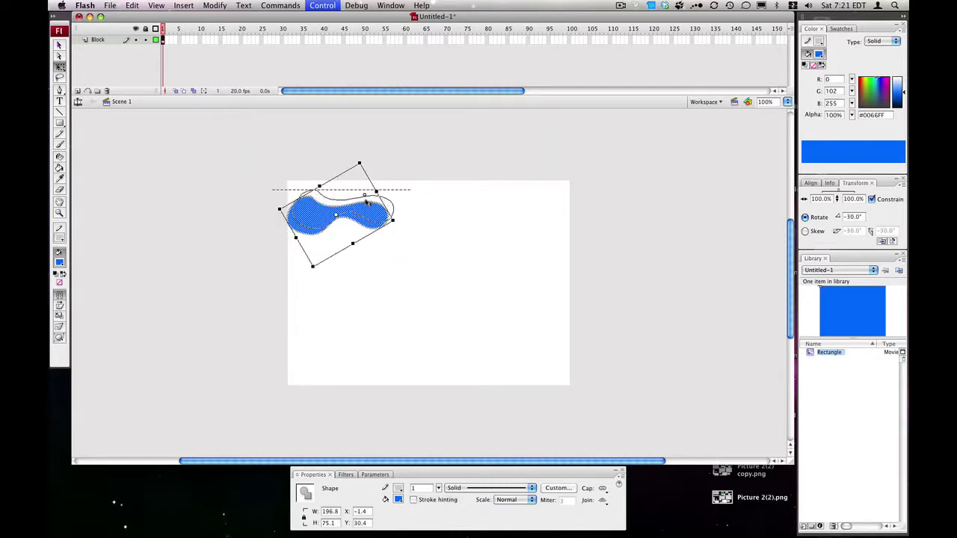
click(439, 188)
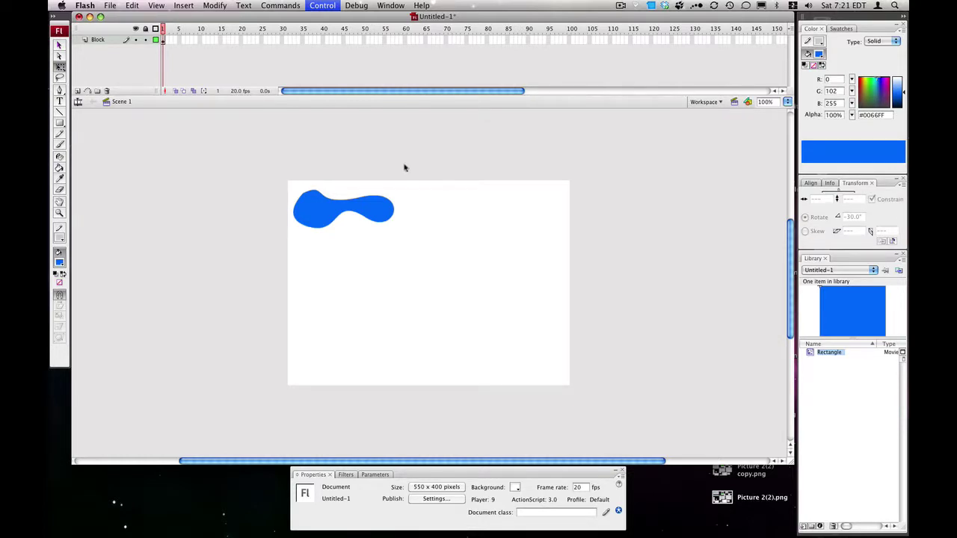
Insert a keyframe at frame 50 and move the blob to the stage's lower right.
right_click(366, 40)
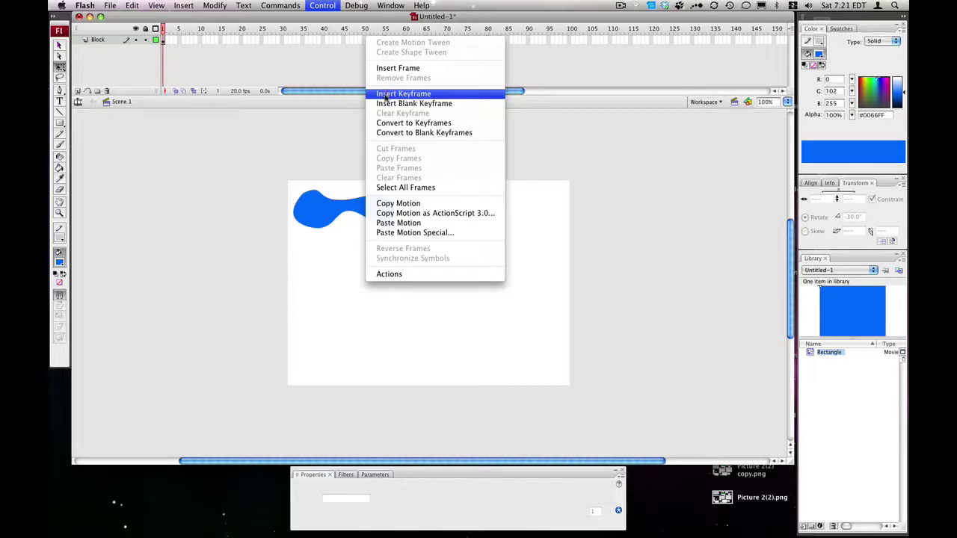
click(387, 94)
drag(379, 215, 548, 365)
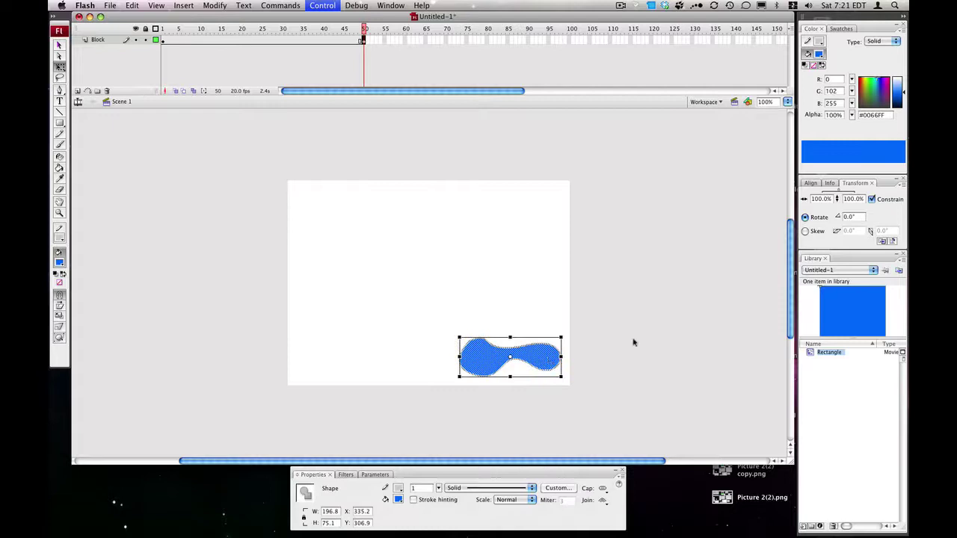
click(632, 339)
Reshape the blob's anchor points into a peaked outline with a hooked lower-right lobe.
click(59, 55)
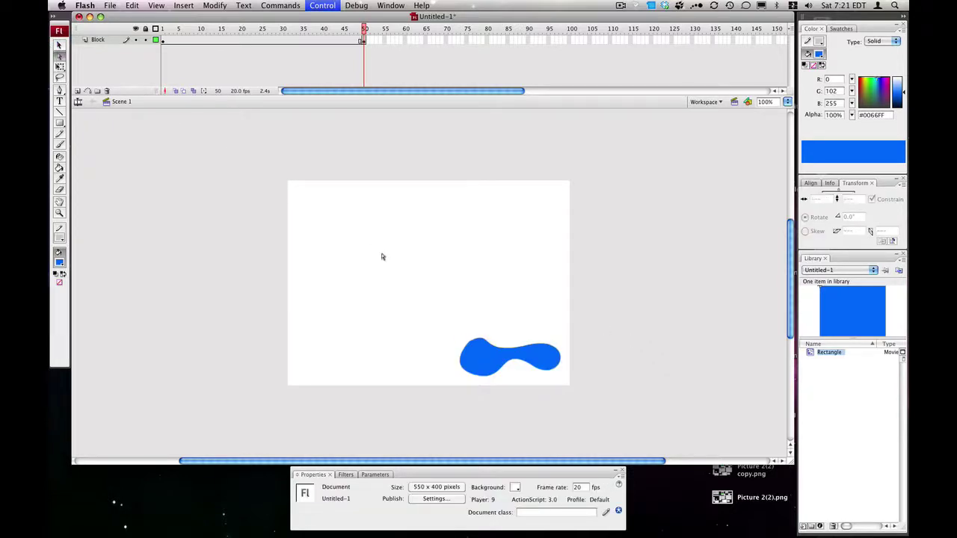
drag(471, 346, 505, 288)
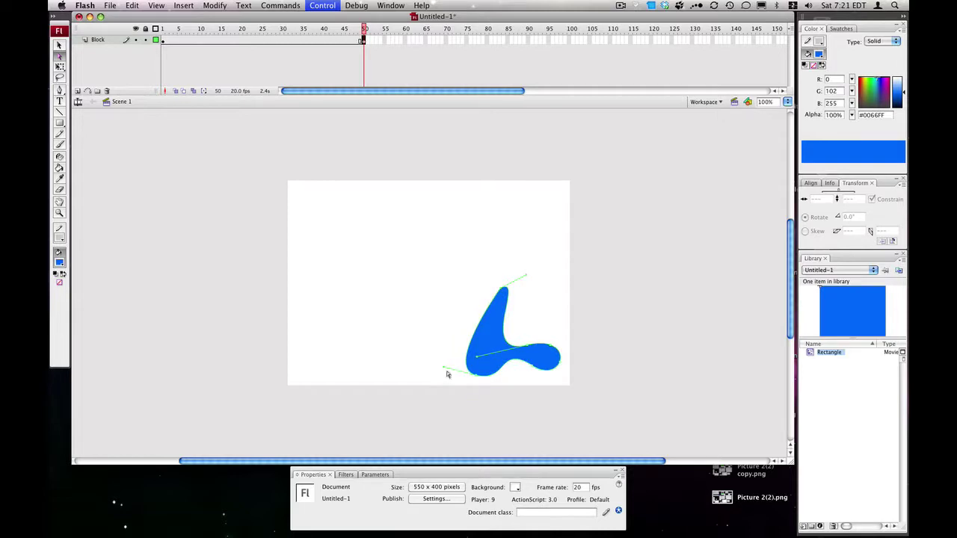
drag(443, 370, 380, 297)
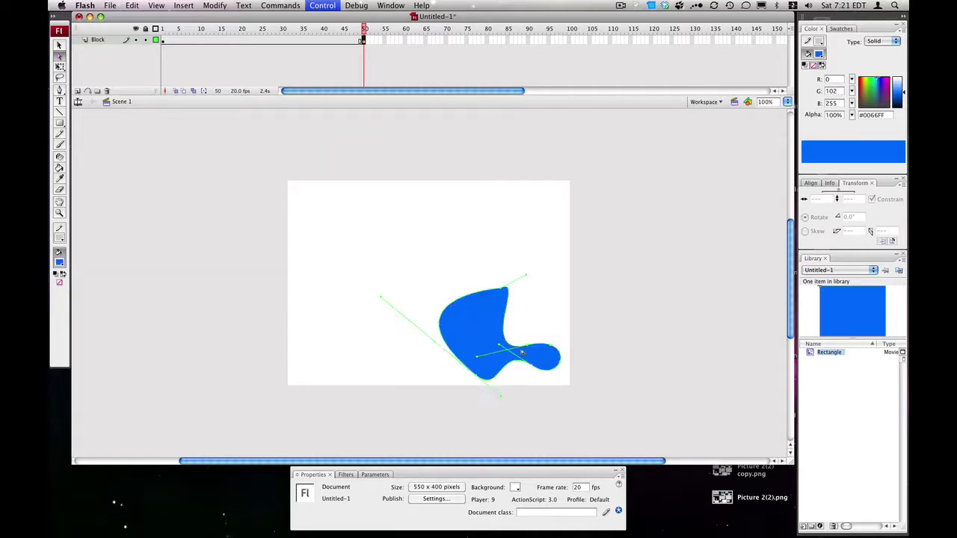
drag(528, 349, 487, 342)
key(Delete)
click(484, 292)
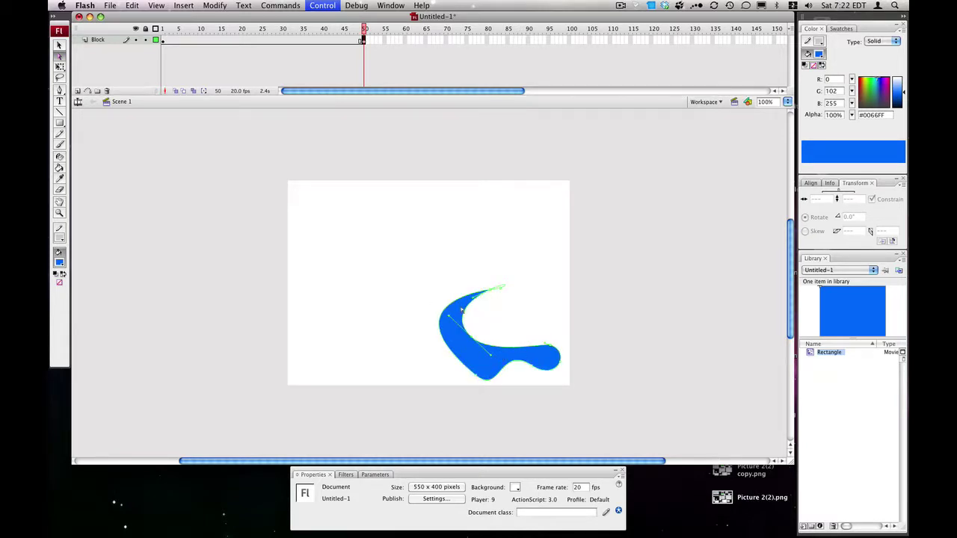
drag(467, 305, 474, 303)
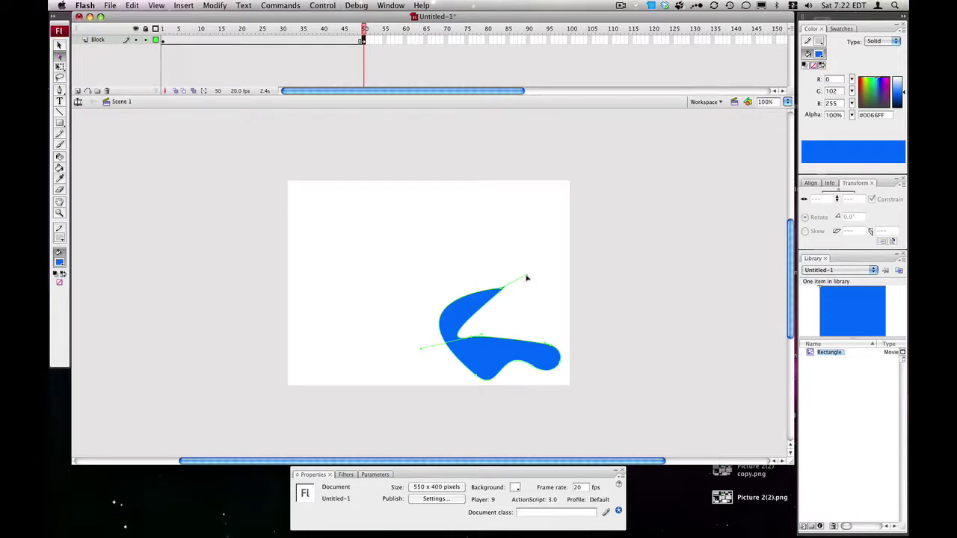
drag(526, 278, 534, 316)
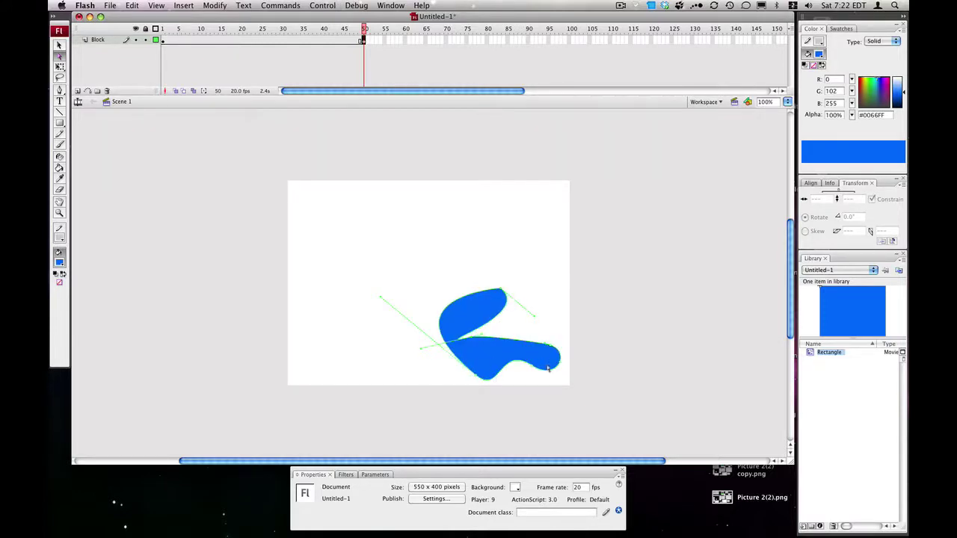
drag(534, 367, 546, 404)
drag(637, 217, 382, 428)
key(v)
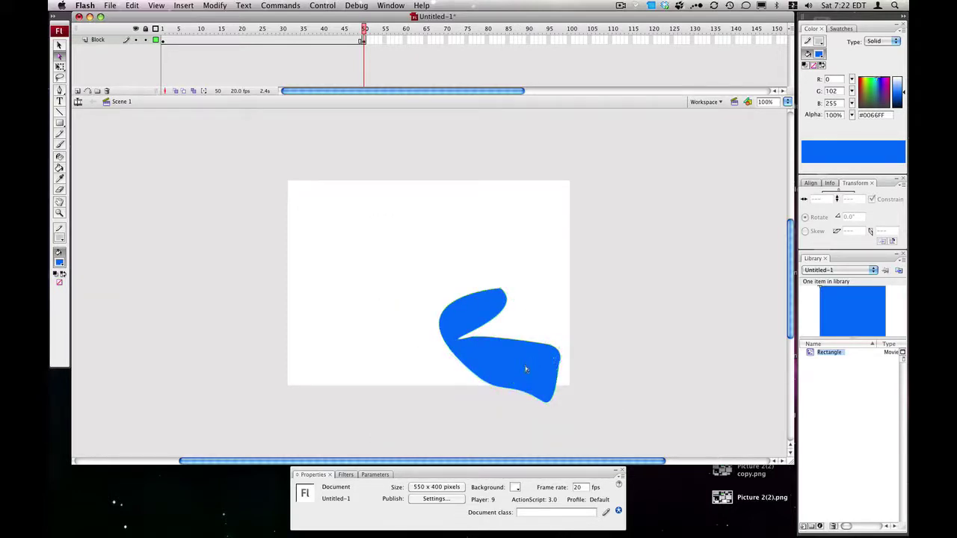
Shrink and skew the blob with Free Transform to about 162.9 × 153.6 px.
click(60, 67)
drag(625, 280, 391, 431)
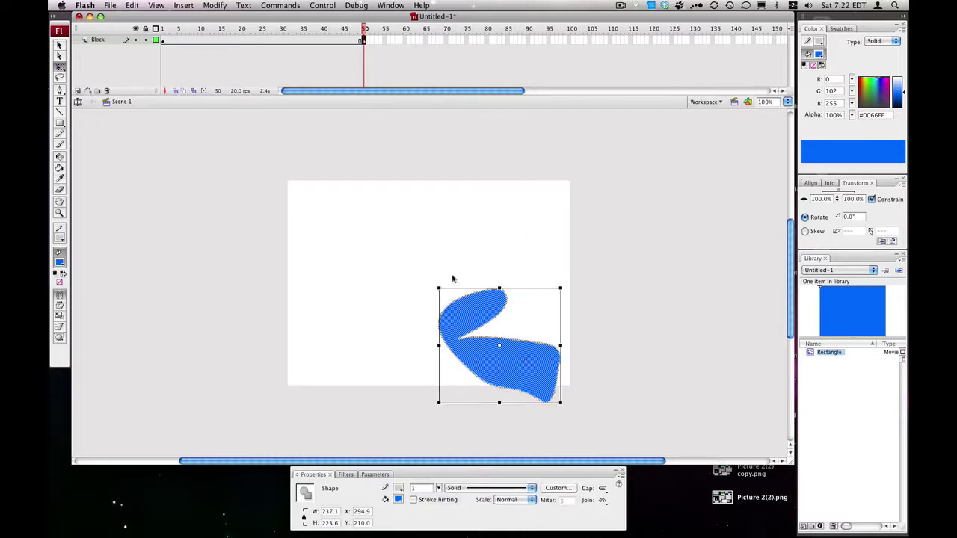
drag(439, 287, 477, 324)
drag(560, 364, 552, 359)
click(545, 244)
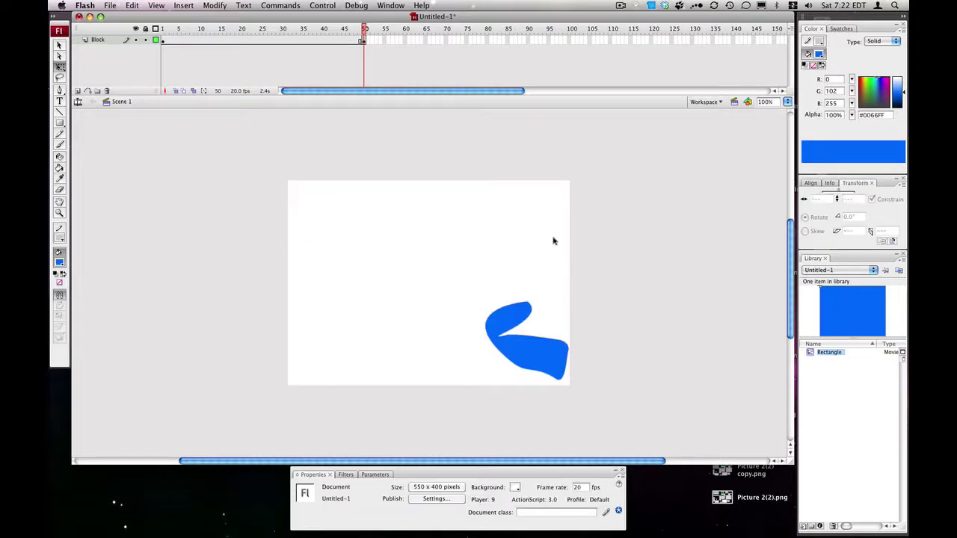
drag(633, 252, 455, 393)
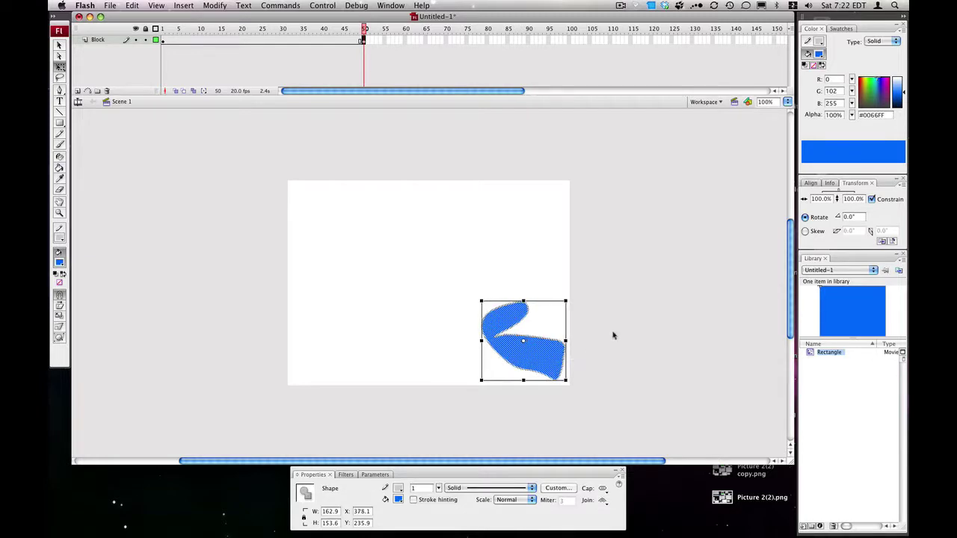
click(613, 333)
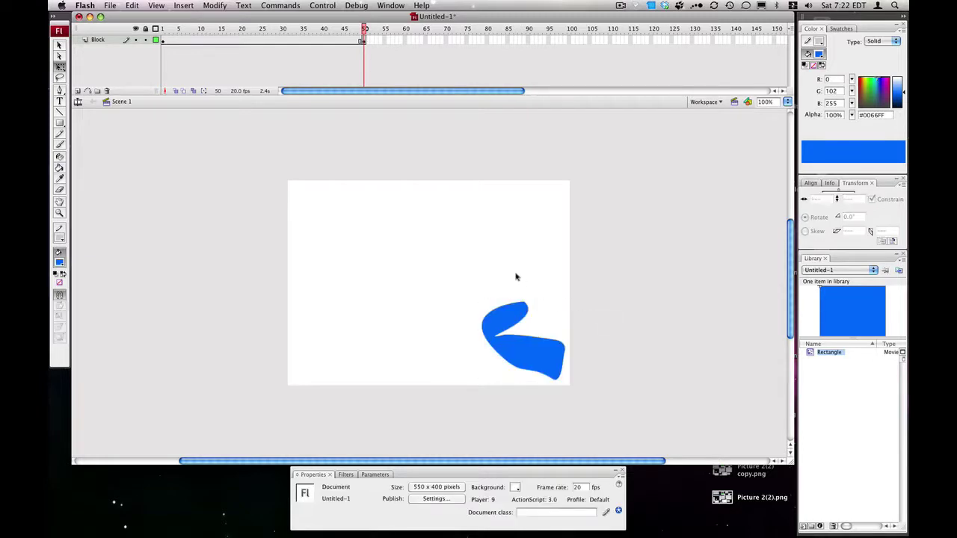
Apply a shape tween across frames 1–50 and scrub the playhead to watch the blob morph.
right_click(335, 44)
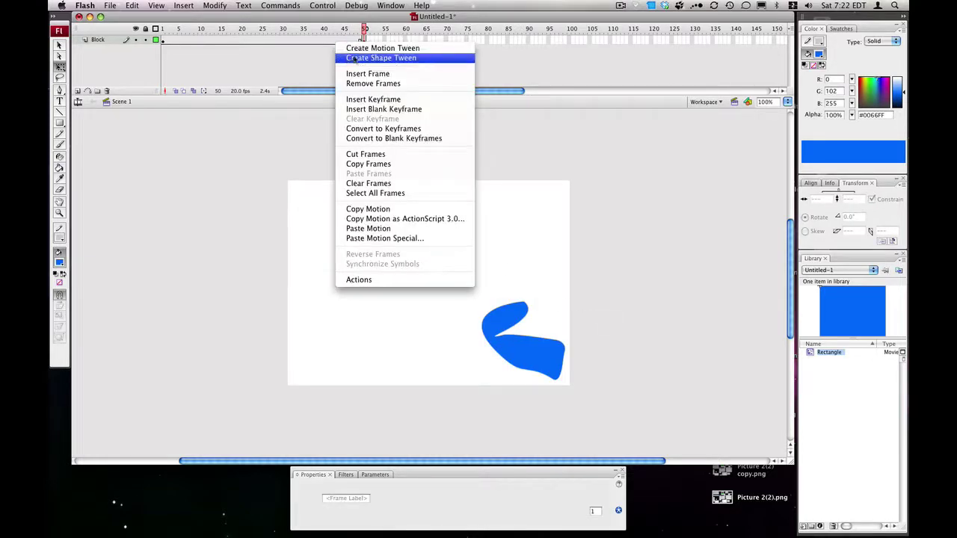
click(355, 59)
drag(316, 30, 290, 29)
drag(357, 35, 369, 35)
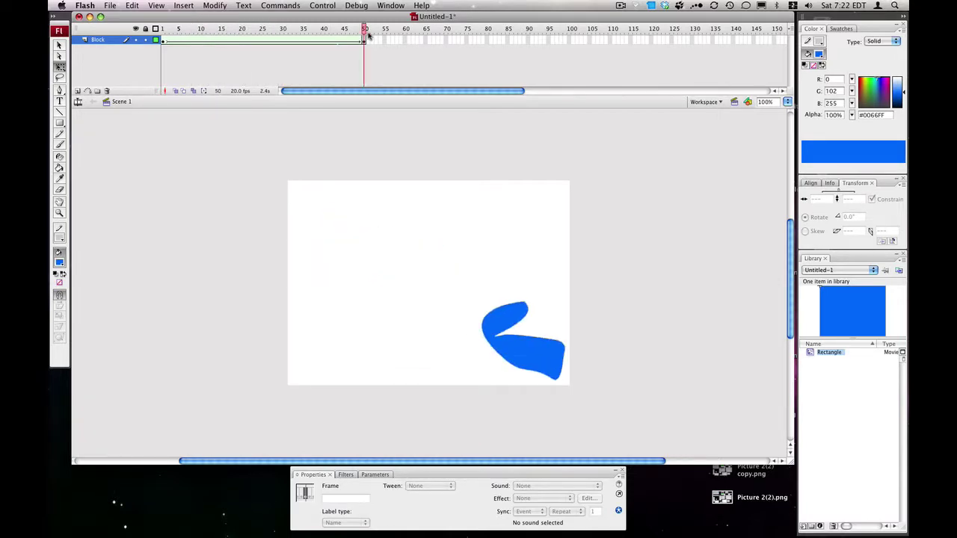
Test the movie with Cmd+Return, close the player, and play the animation on the timeline.
key(super+Return)
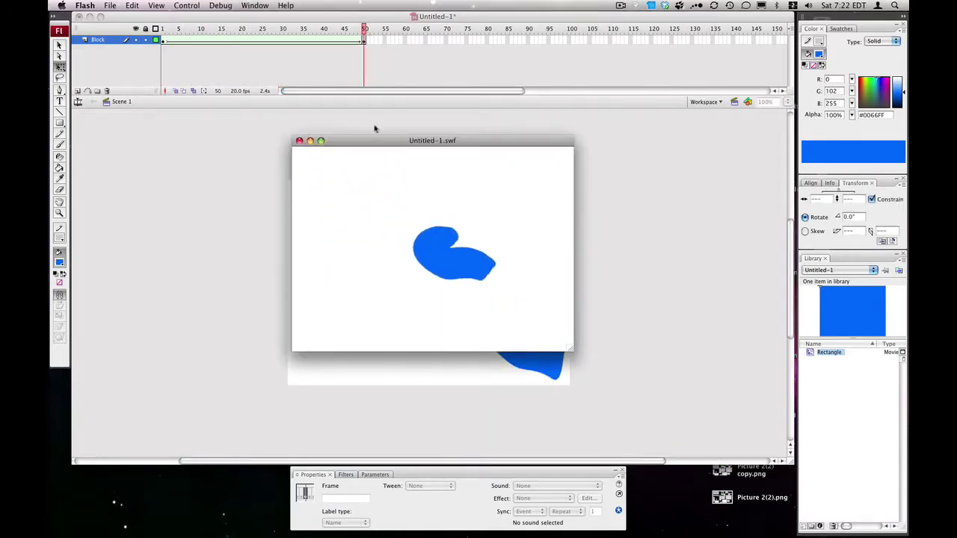
click(299, 140)
key(Return)
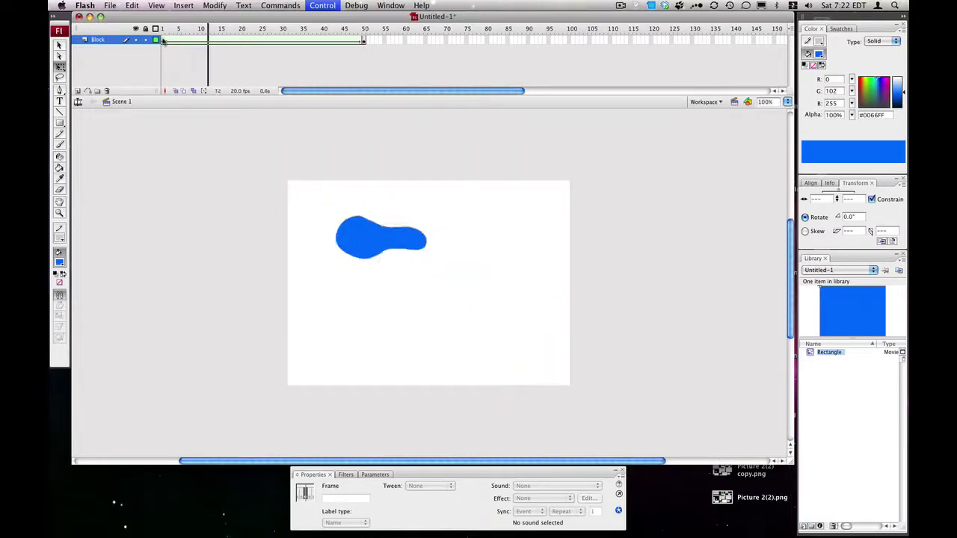
Adjust the Block layer's frame span and remove its shape tween.
click(164, 41)
right_click(223, 46)
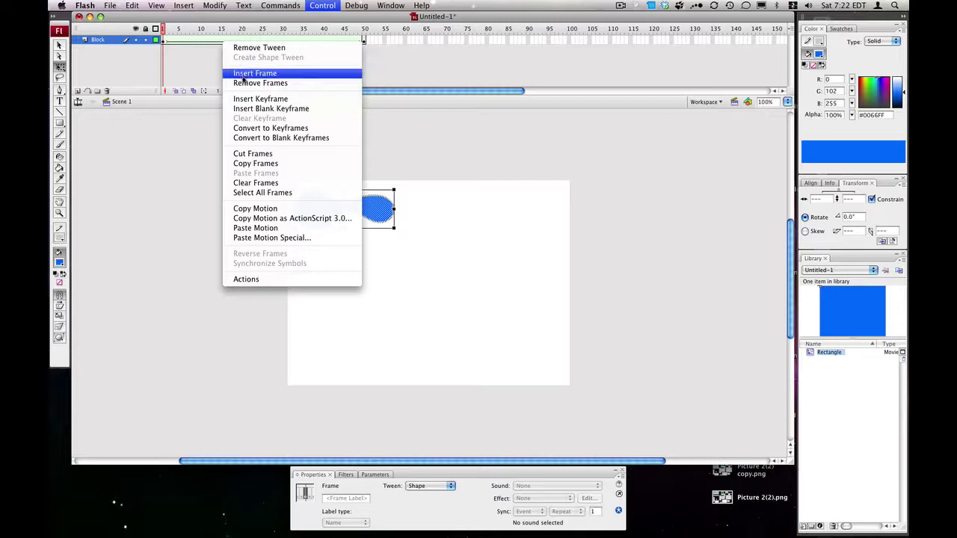
click(228, 81)
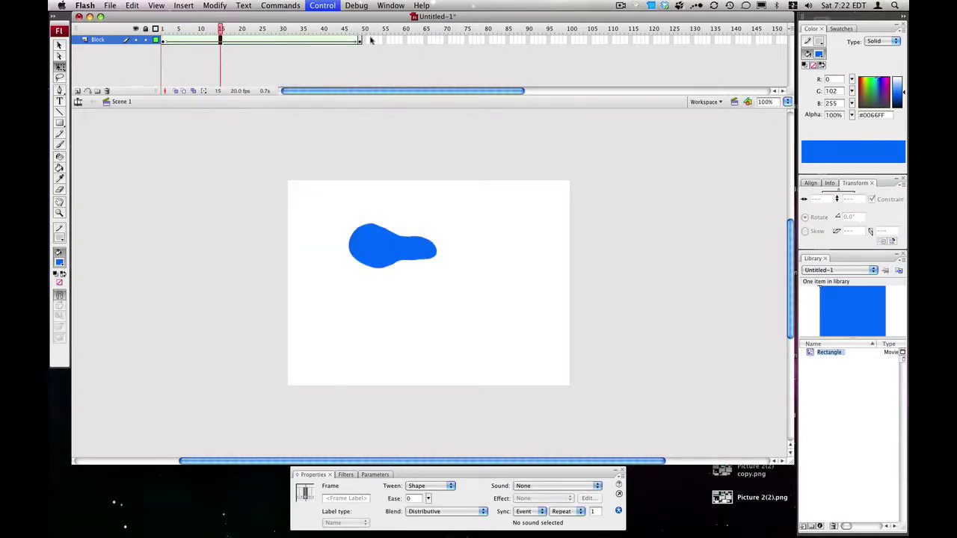
drag(368, 39, 143, 34)
click(166, 39)
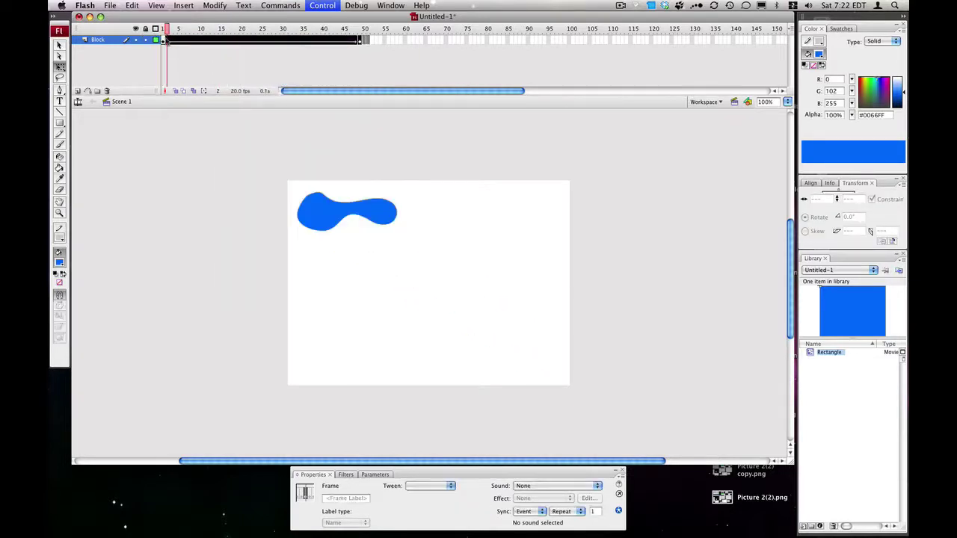
right_click(166, 39)
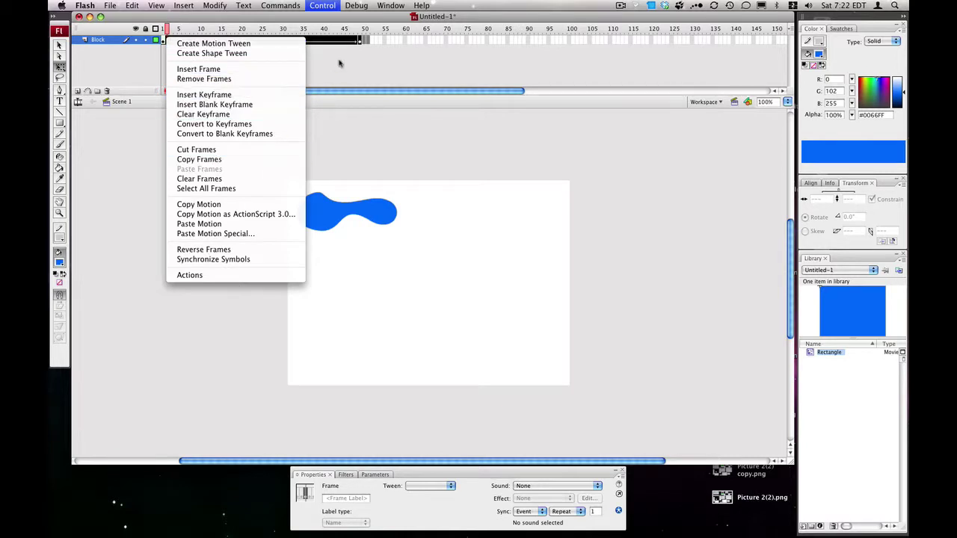
click(212, 53)
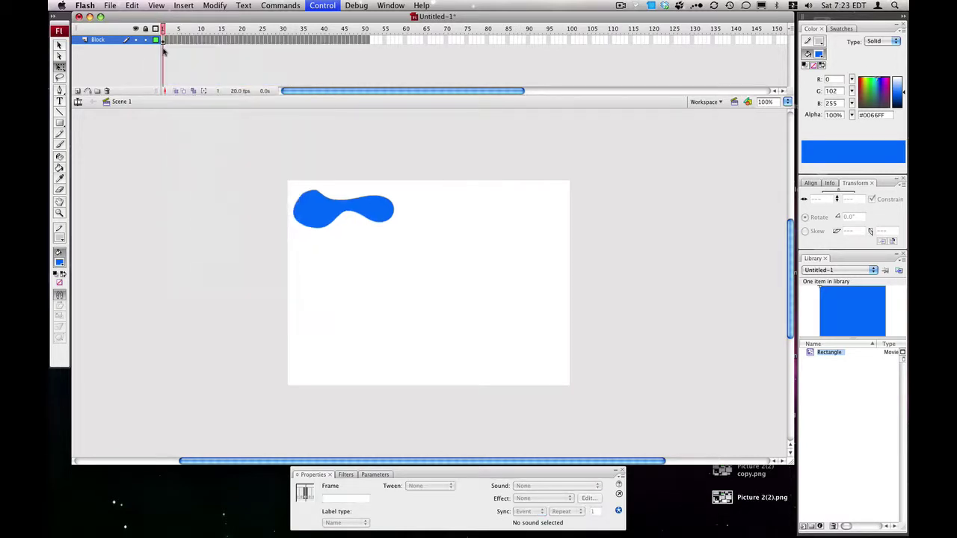
right_click(163, 41)
click(196, 47)
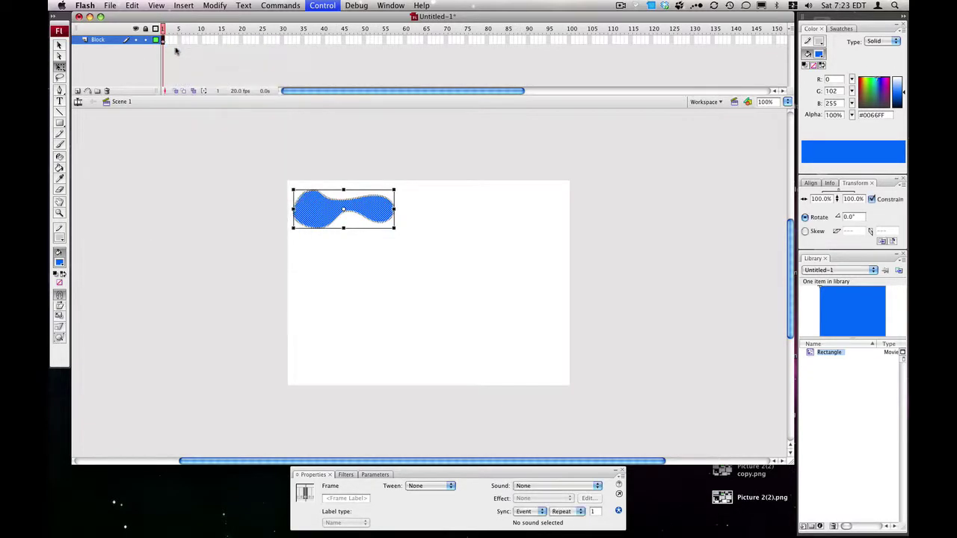
click(187, 42)
Add a motion guide layer for Block and move the blob off-stage to the upper left.
right_click(86, 42)
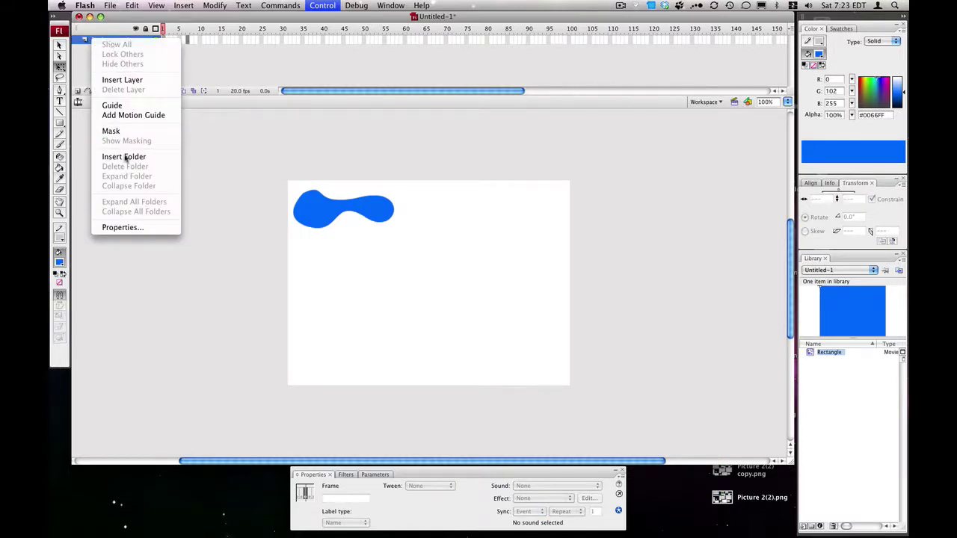
click(133, 115)
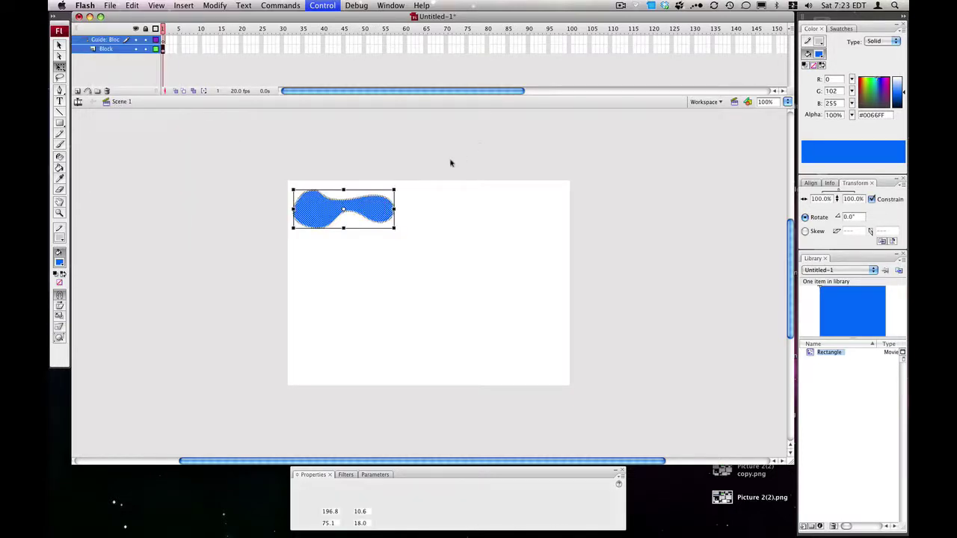
drag(478, 143, 226, 258)
drag(376, 211, 225, 165)
Convert the blob into a movie clip symbol named 'shape'.
right_click(225, 163)
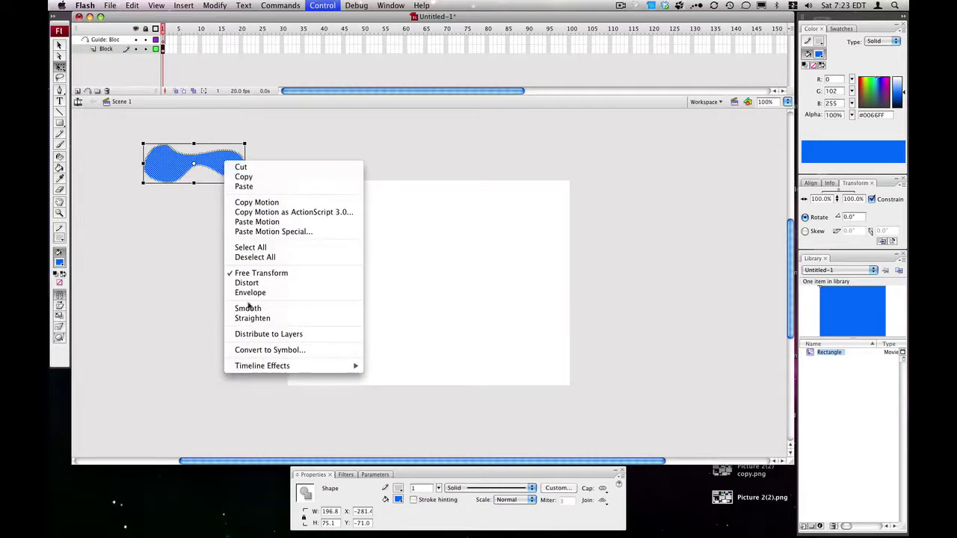
click(269, 350)
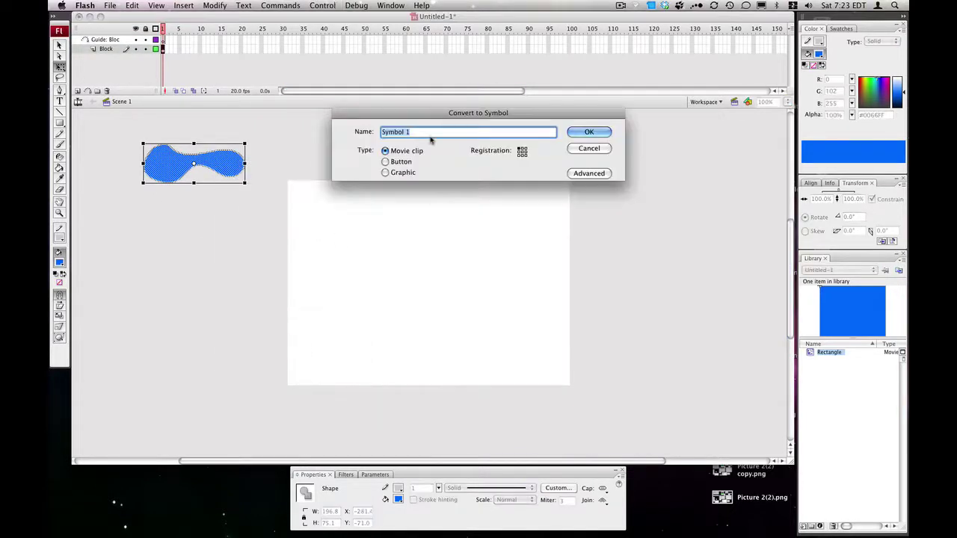
text(shape)
key(Return)
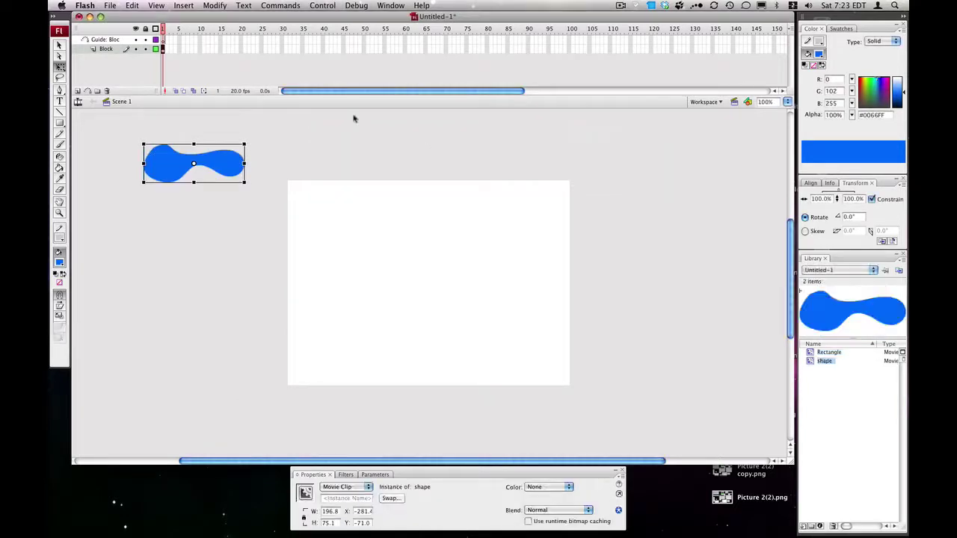
Nudge the blob further up-left and select frame 1 of the guide layer.
drag(232, 172, 206, 149)
click(311, 148)
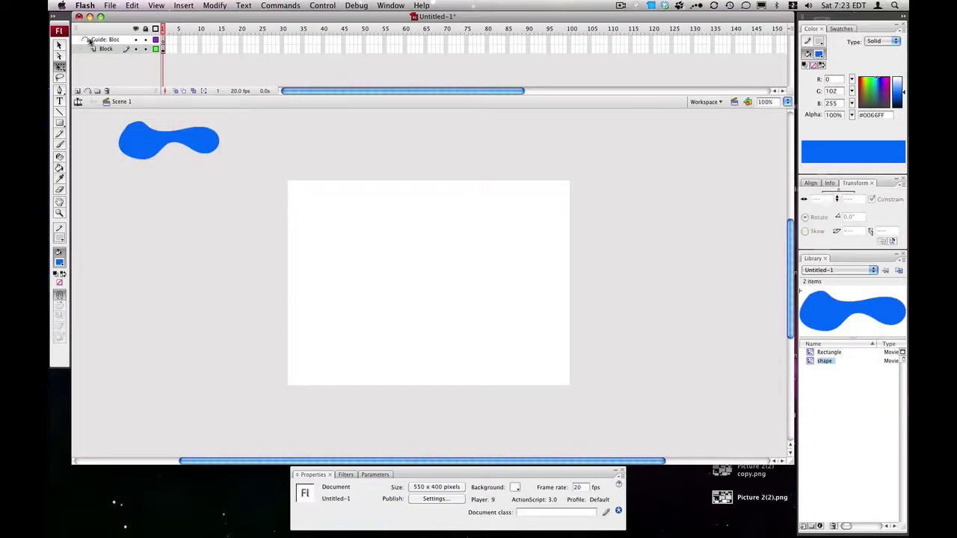
click(166, 41)
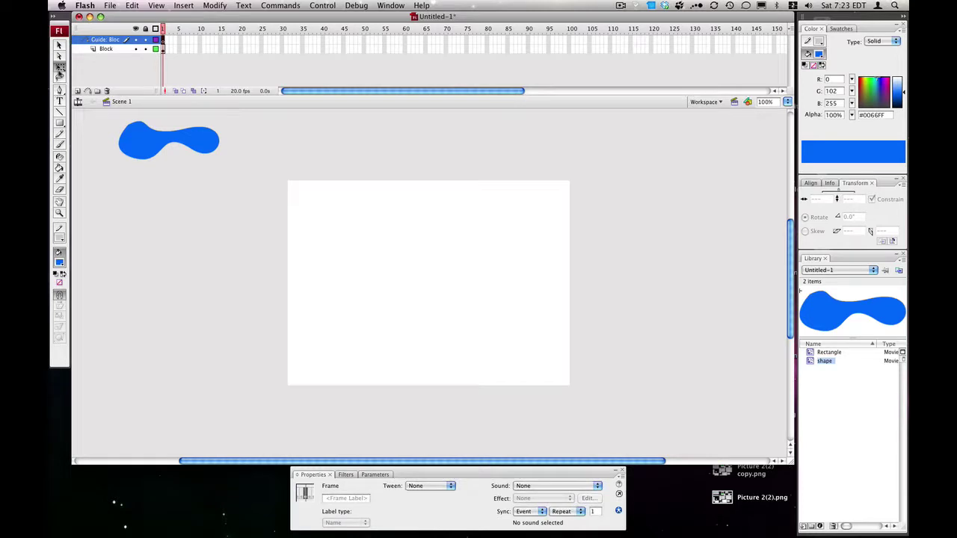
Draw a wavy curved guide path with the Pen from lower-left past the stage's right edge.
click(59, 90)
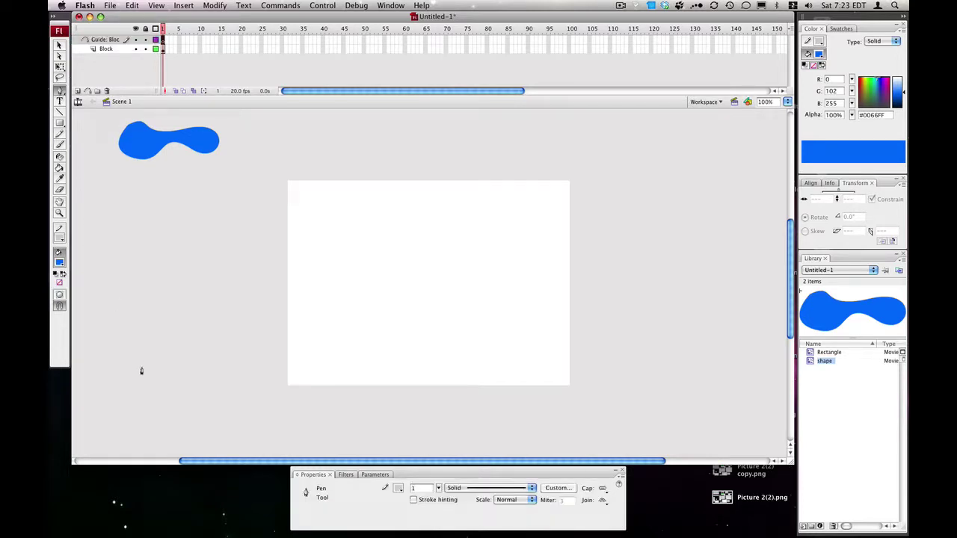
drag(256, 279, 449, 322)
drag(596, 247, 656, 337)
drag(707, 377, 779, 319)
click(59, 45)
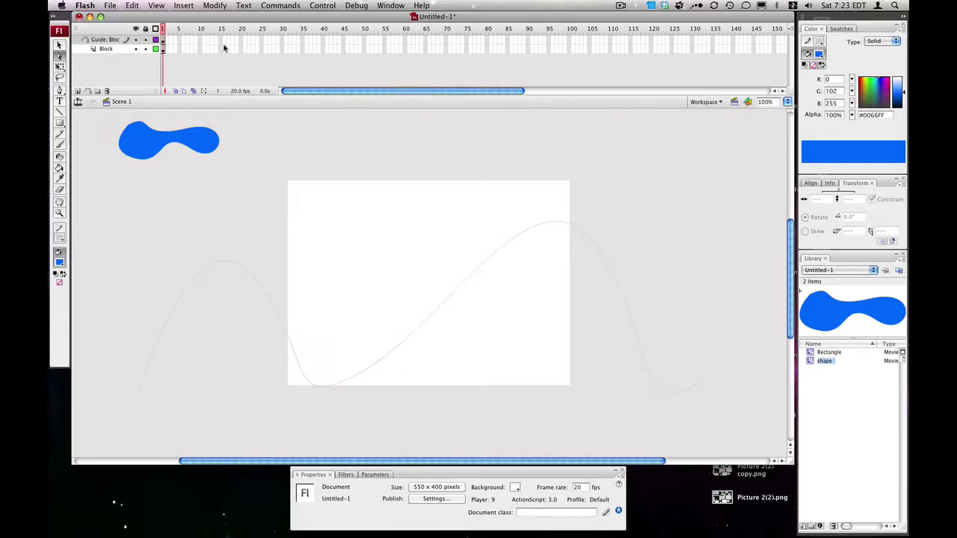
click(384, 47)
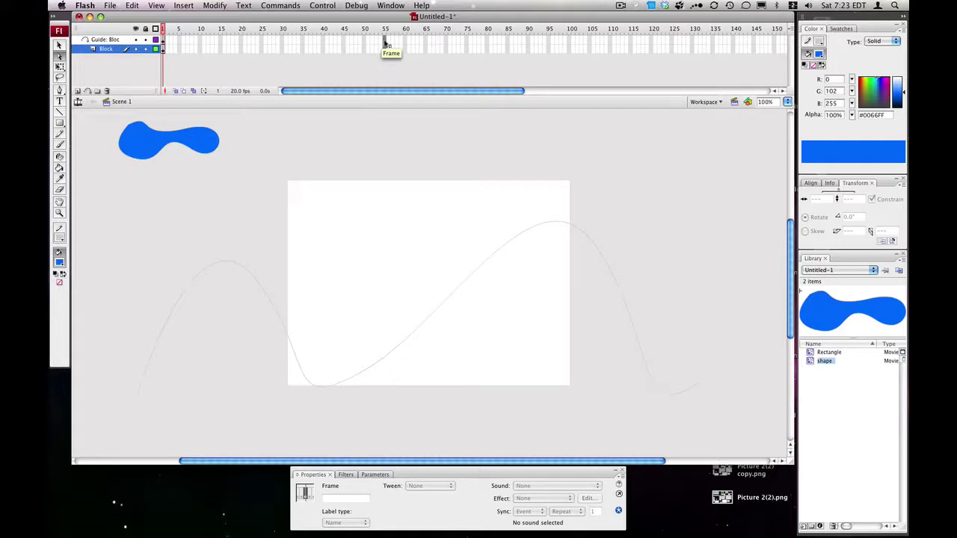
right_click(385, 47)
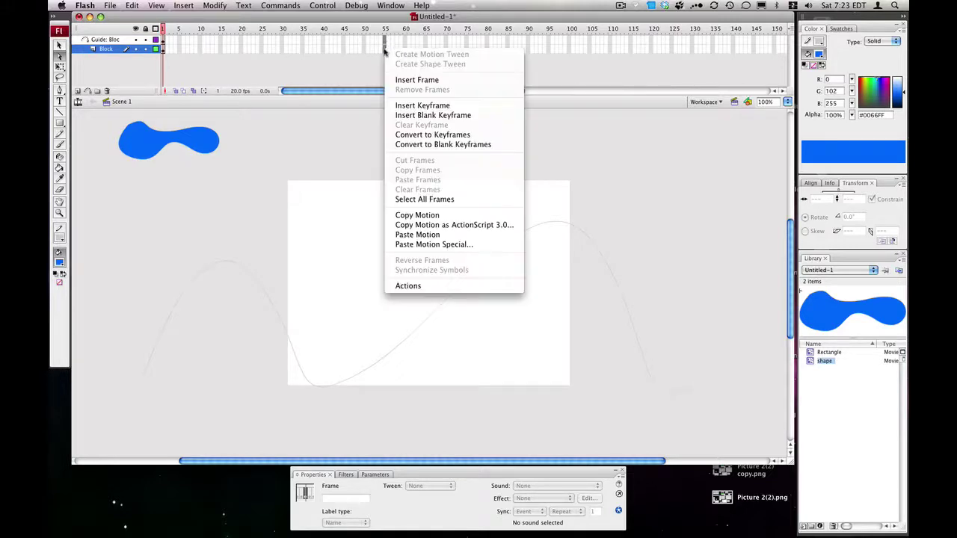
click(423, 106)
click(420, 147)
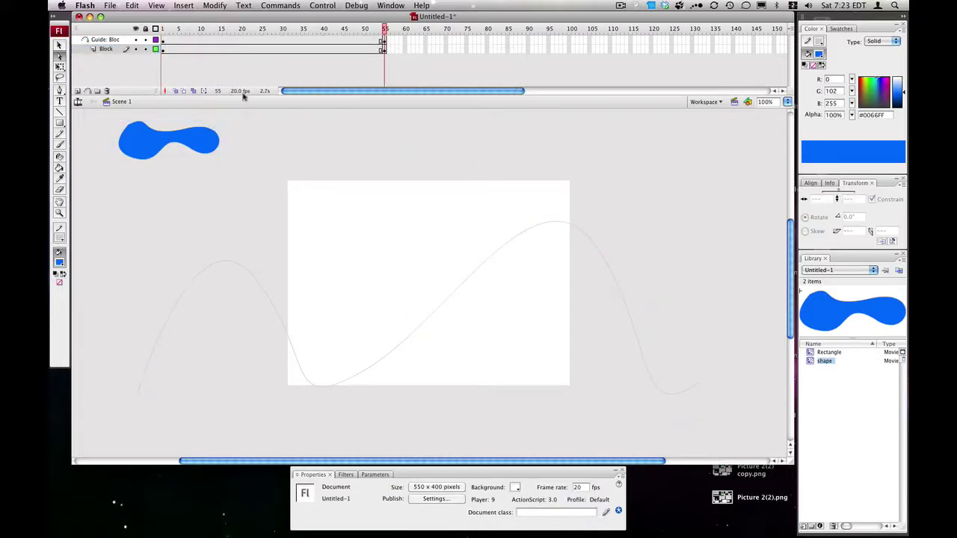
On frame 1 of Block, snap the blue blob onto the guide path's left end.
click(163, 49)
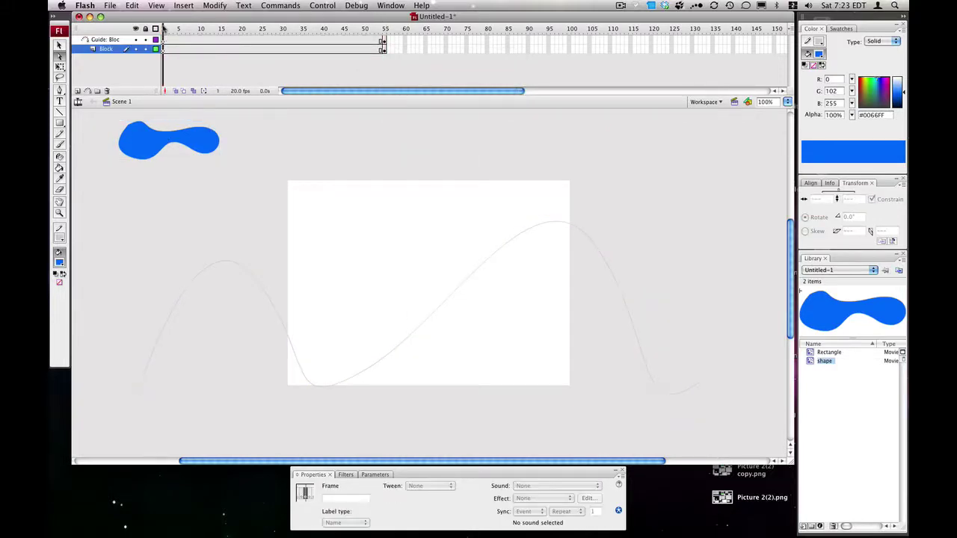
click(219, 122)
drag(219, 122, 141, 156)
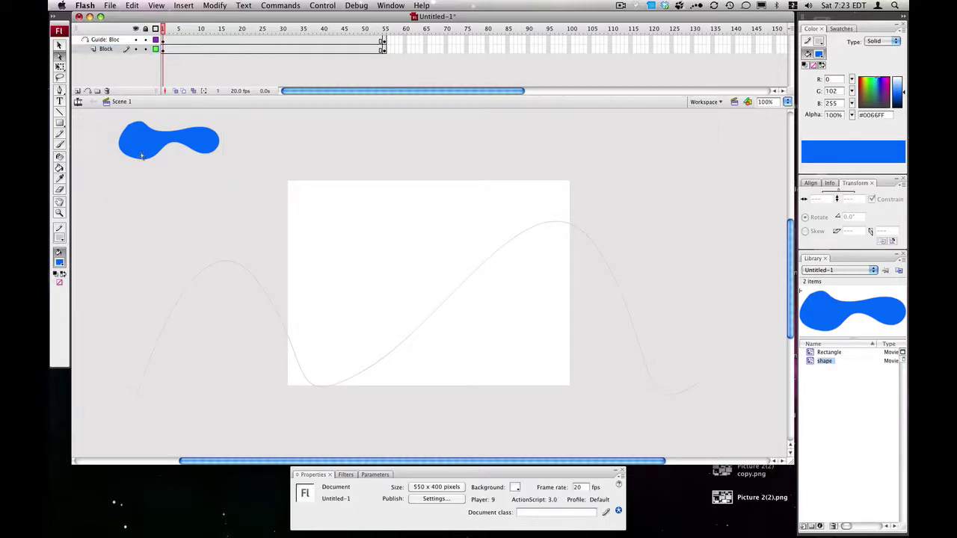
drag(202, 139, 185, 167)
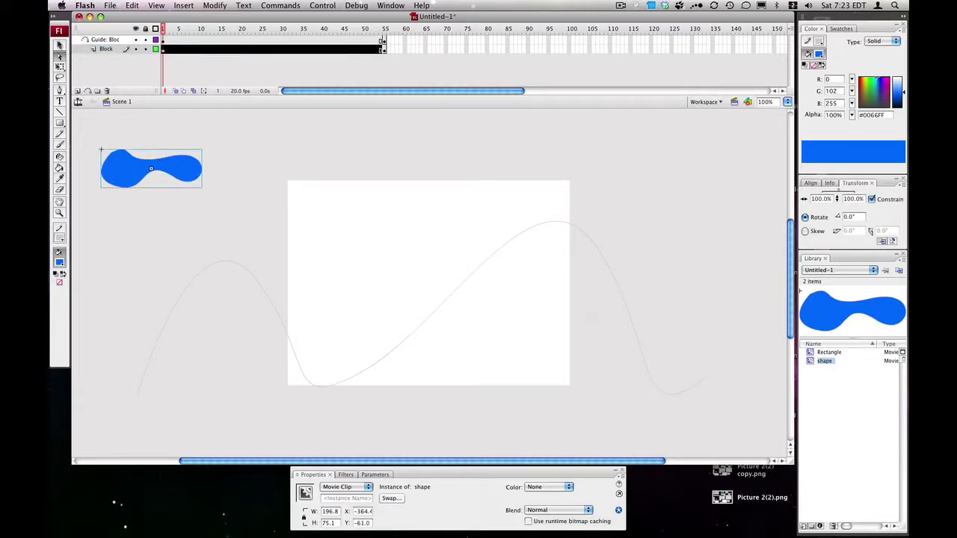
click(60, 45)
click(178, 305)
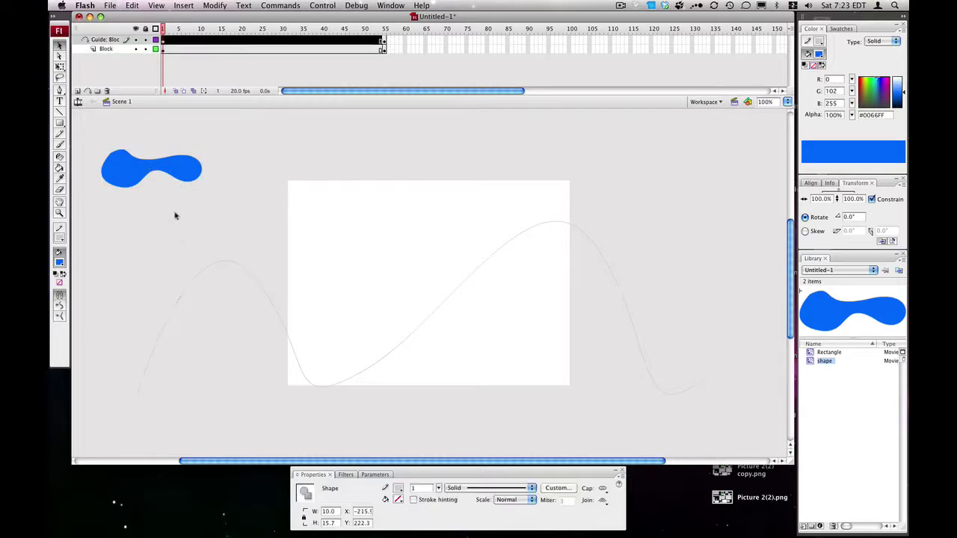
drag(199, 181, 159, 402)
click(193, 367)
click(188, 348)
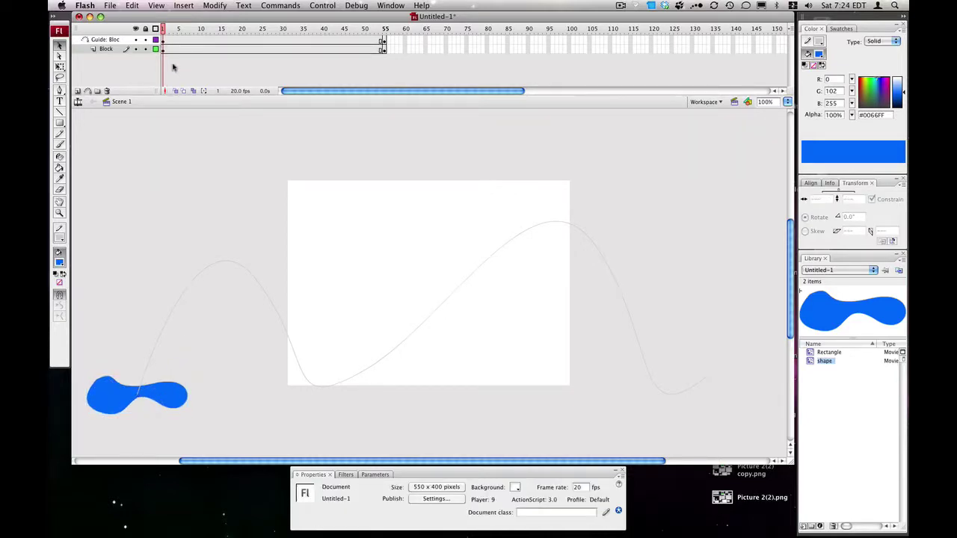
On frame 55, snap the blob onto the guide path's right end and compare neighbouring frames.
click(384, 48)
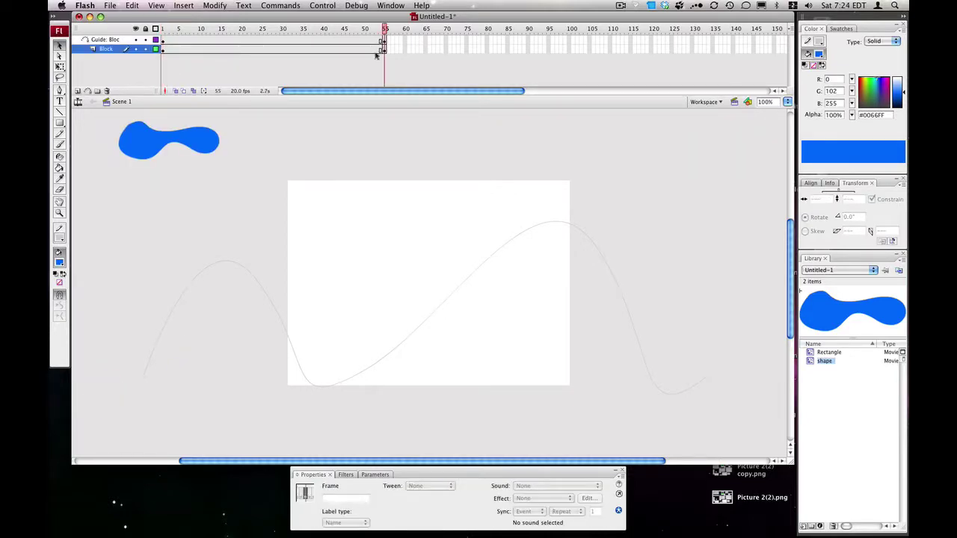
drag(139, 139, 723, 380)
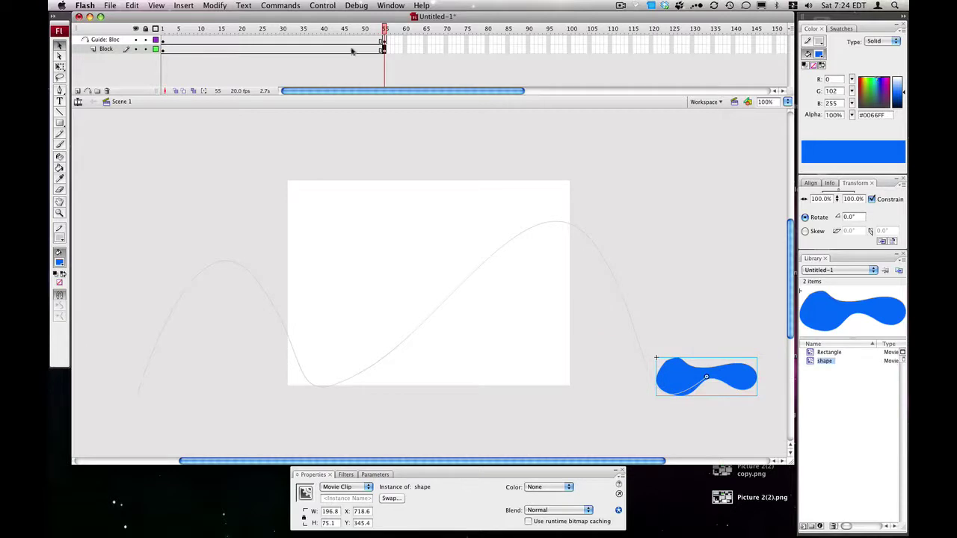
key(comma)
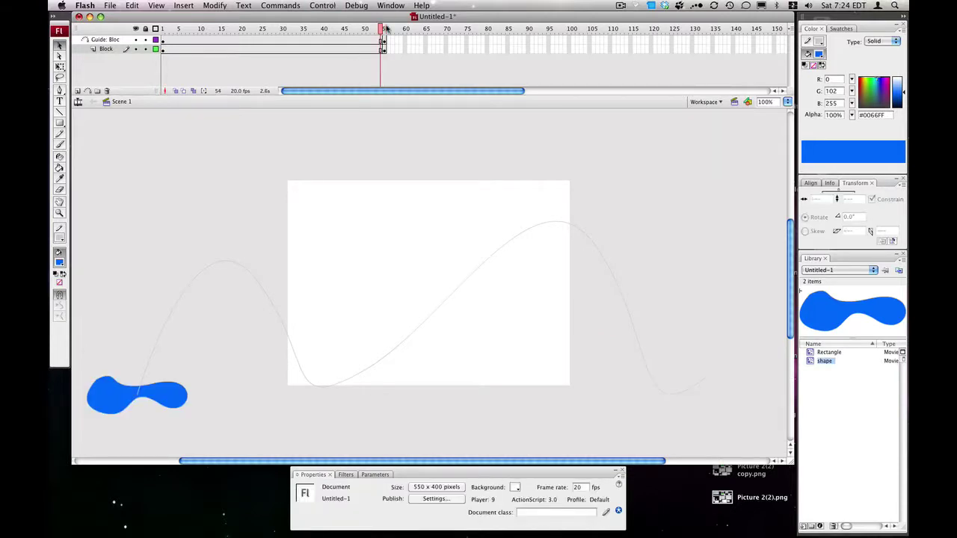
key(period)
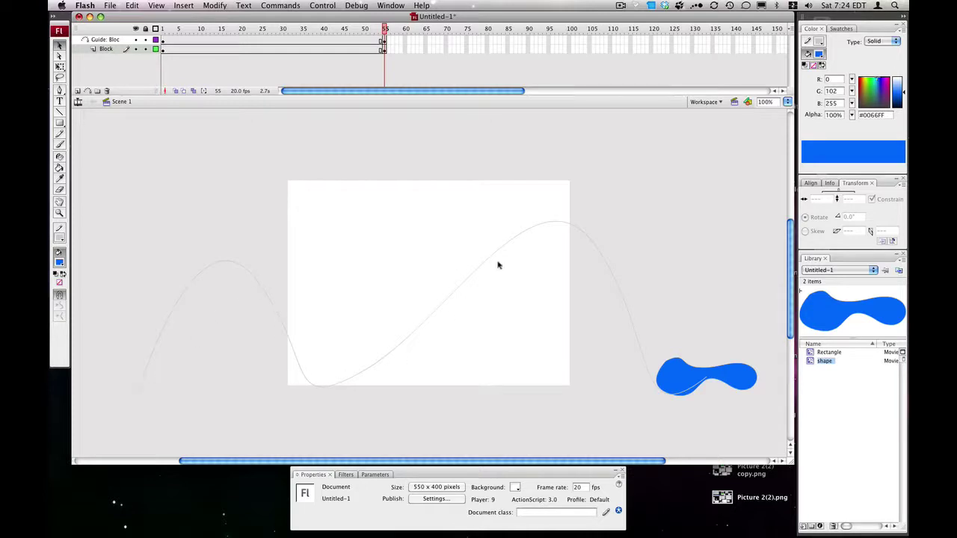
Create a motion tween on the Block layer and step through frames to check the movement.
right_click(343, 46)
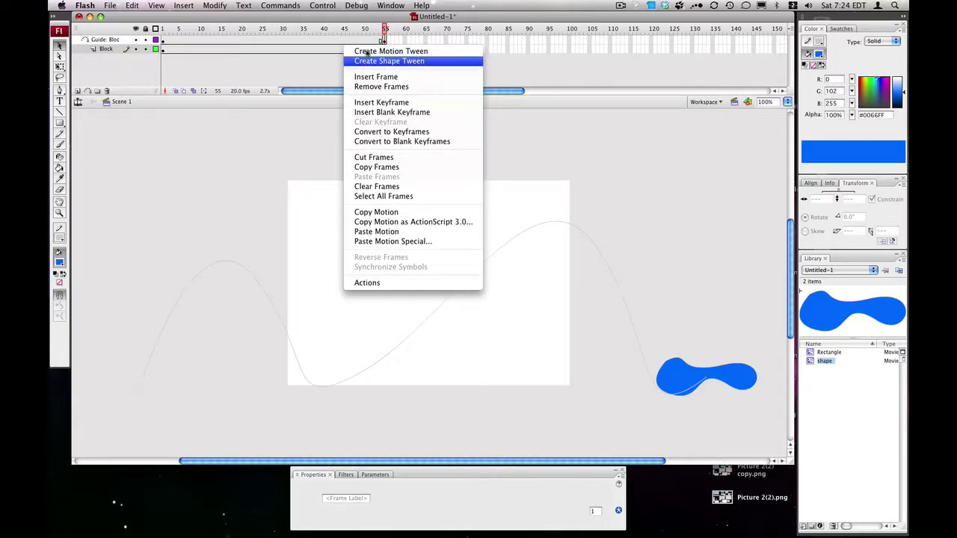
click(366, 51)
click(342, 175)
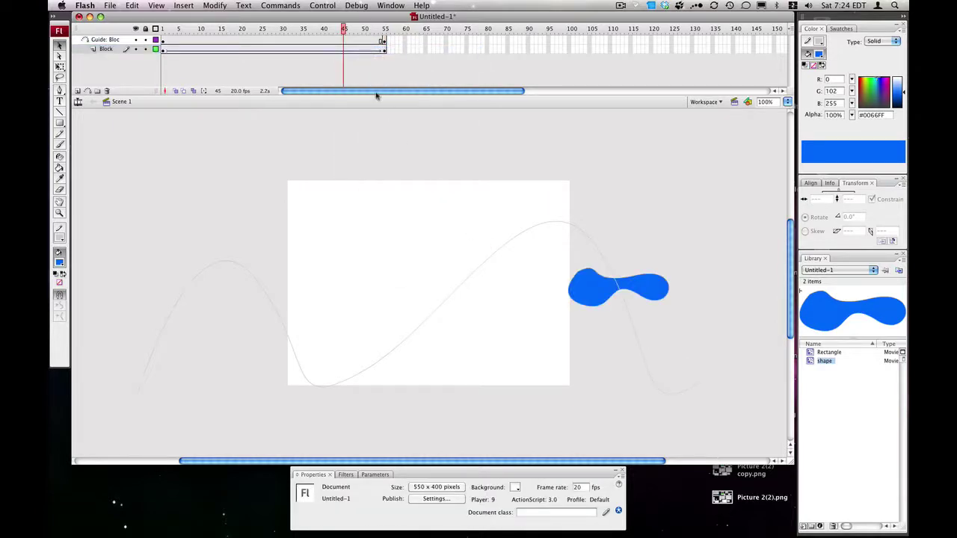
key(comma)
key(comma)
key(comma)
key(comma)
key(comma)
key(comma)
key(comma)
key(comma)
key(comma)
key(comma)
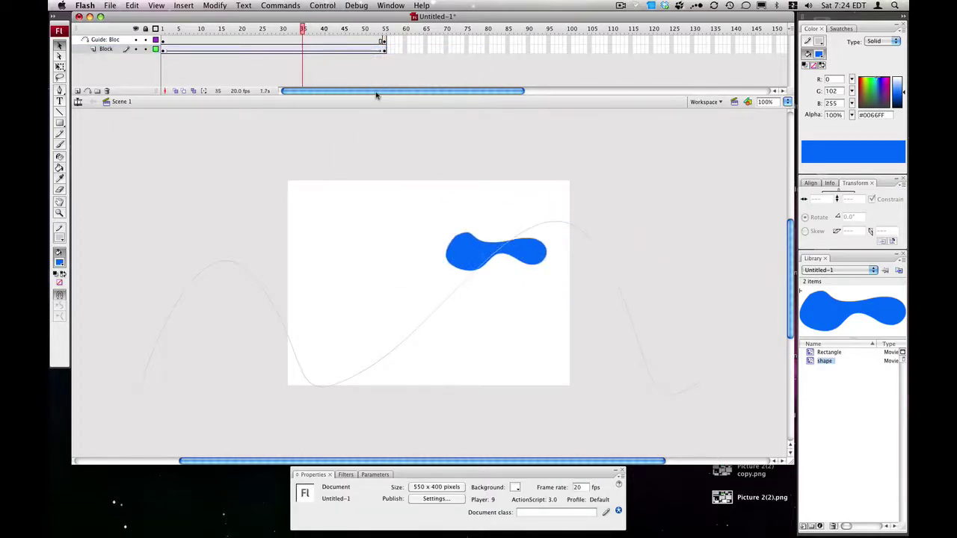
Test the movie, close the preview, and scrub the tween from frame 35 to 55.
key(super+Return)
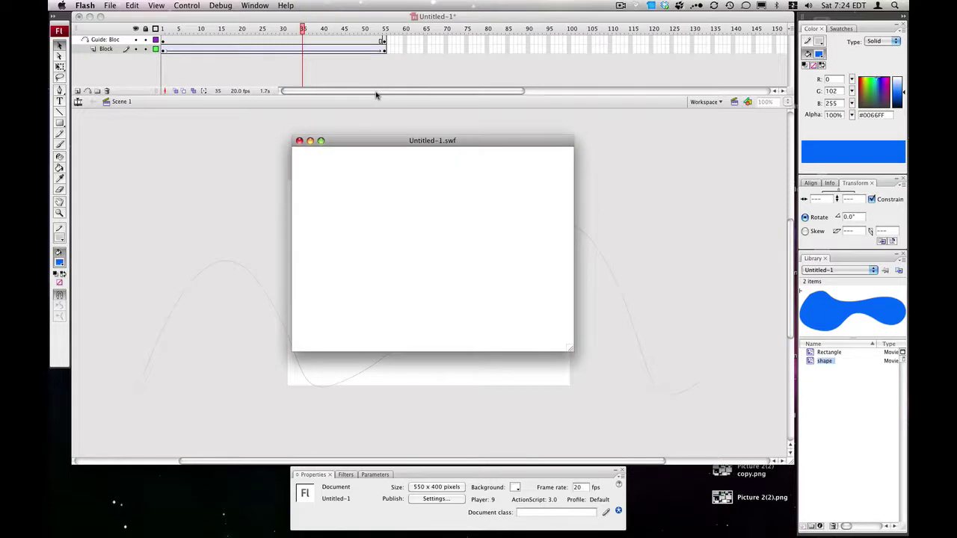
click(299, 140)
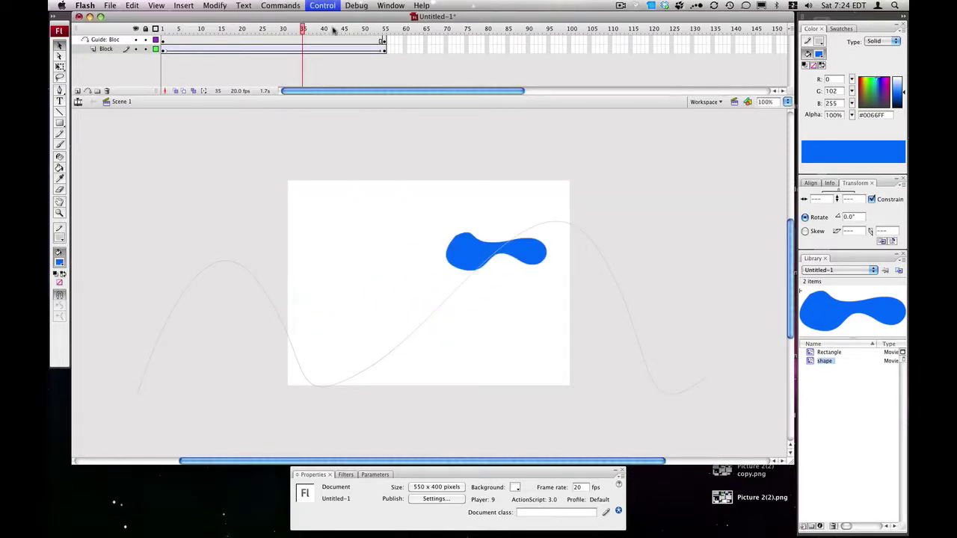
drag(303, 49, 395, 67)
Set the motion tween's ease to -44, rotation to None, and enable Orient to path.
click(369, 188)
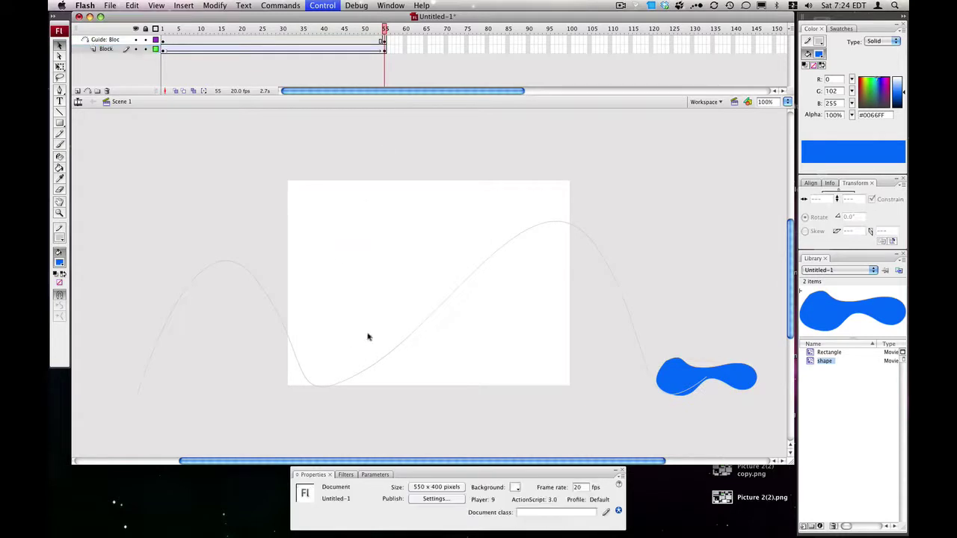
click(364, 48)
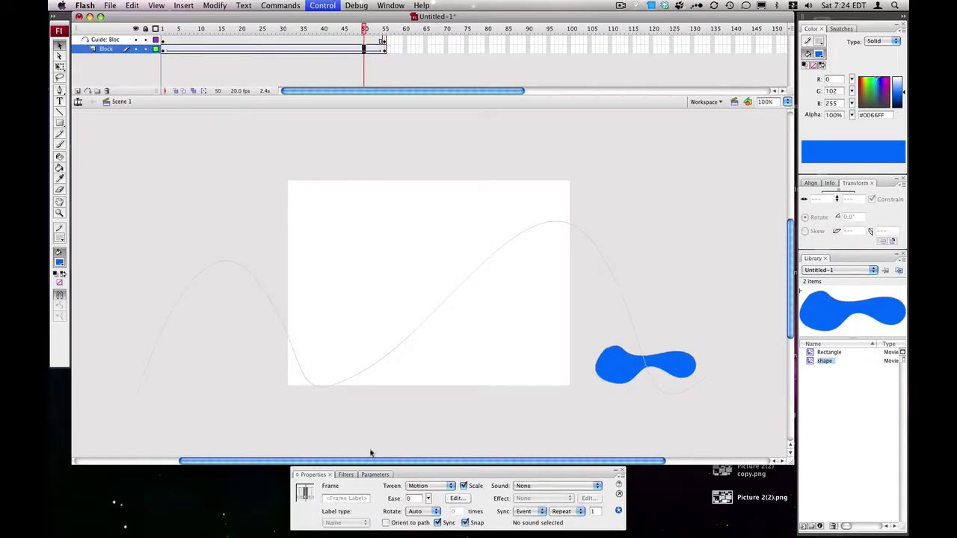
drag(429, 498, 432, 520)
click(435, 512)
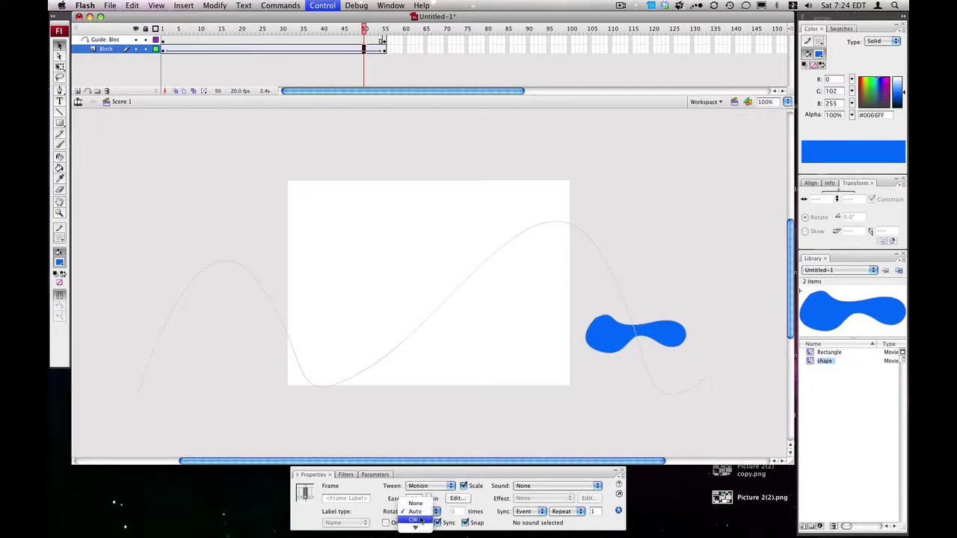
click(429, 521)
click(430, 514)
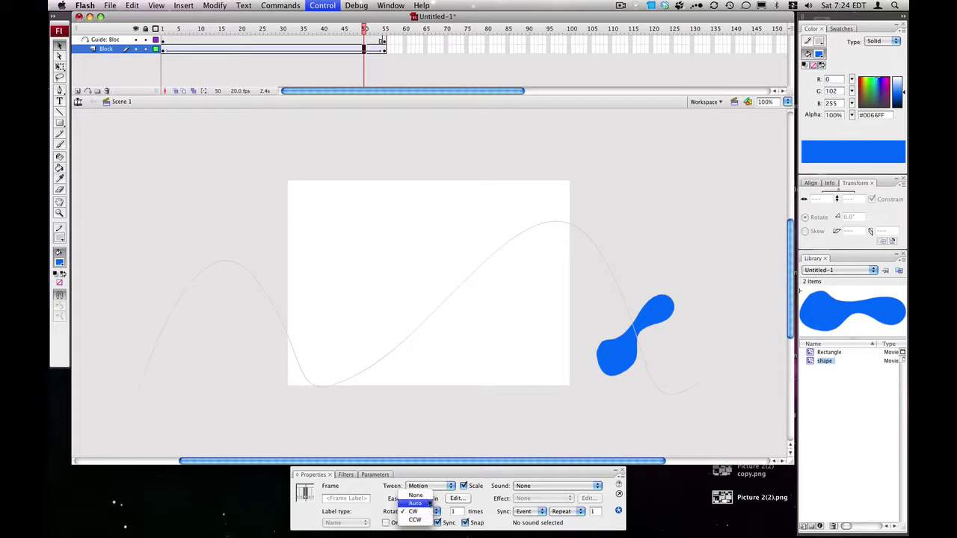
click(417, 495)
click(400, 523)
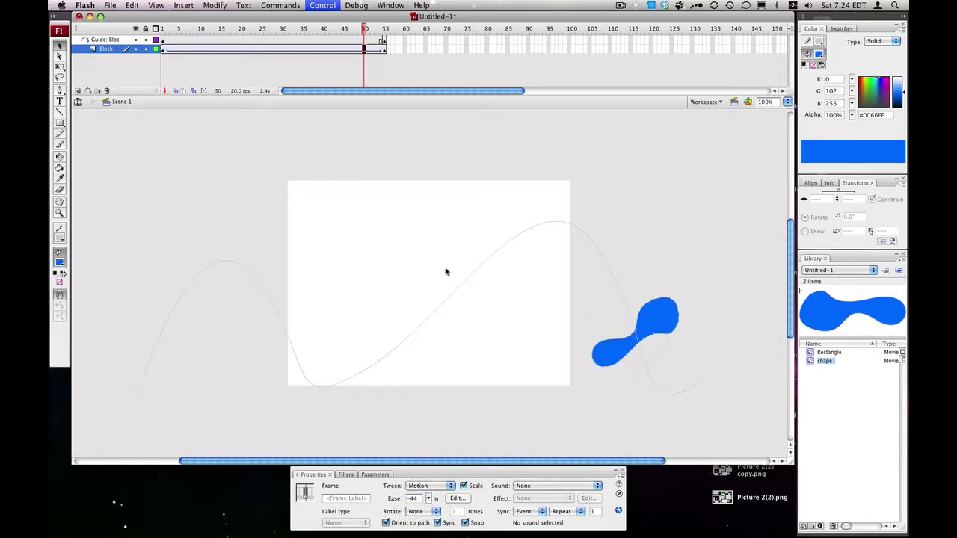
click(382, 166)
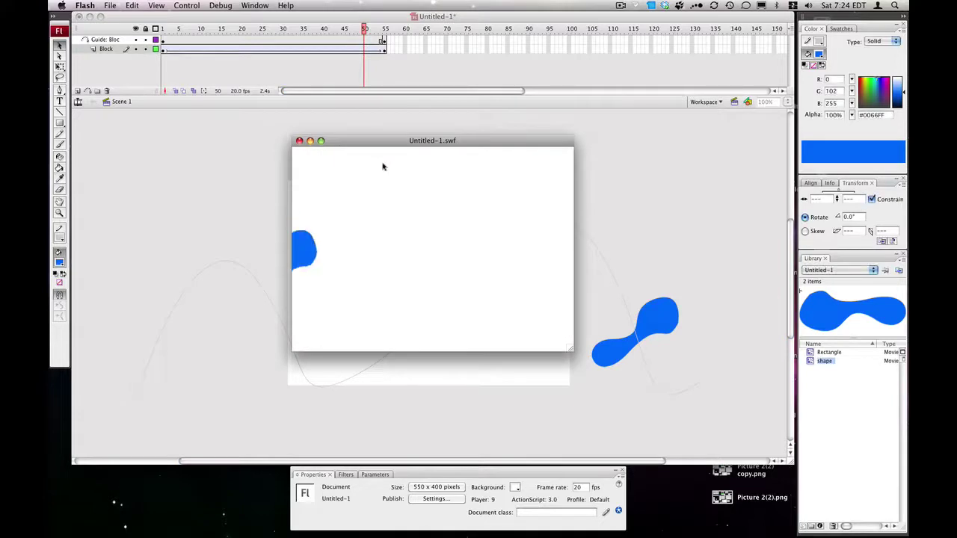
click(299, 141)
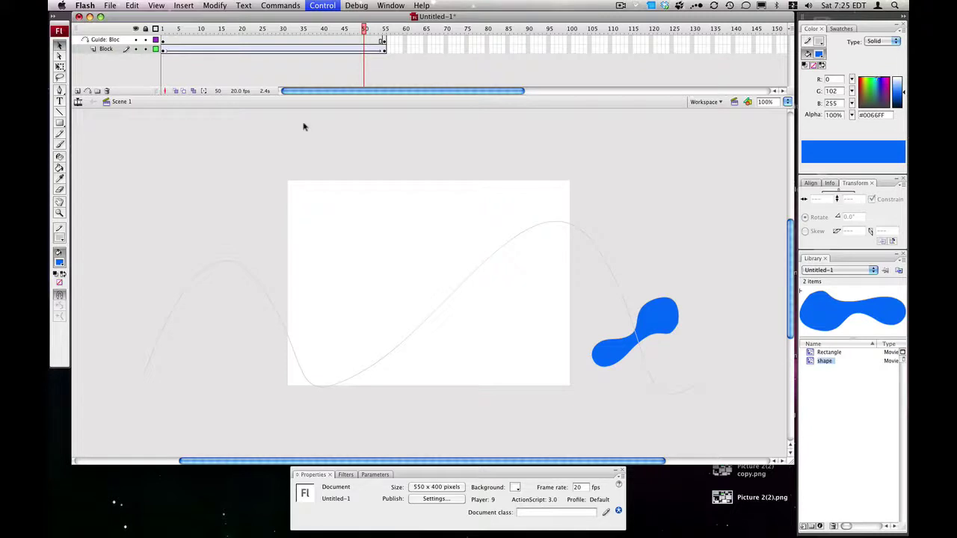
click(620, 6)
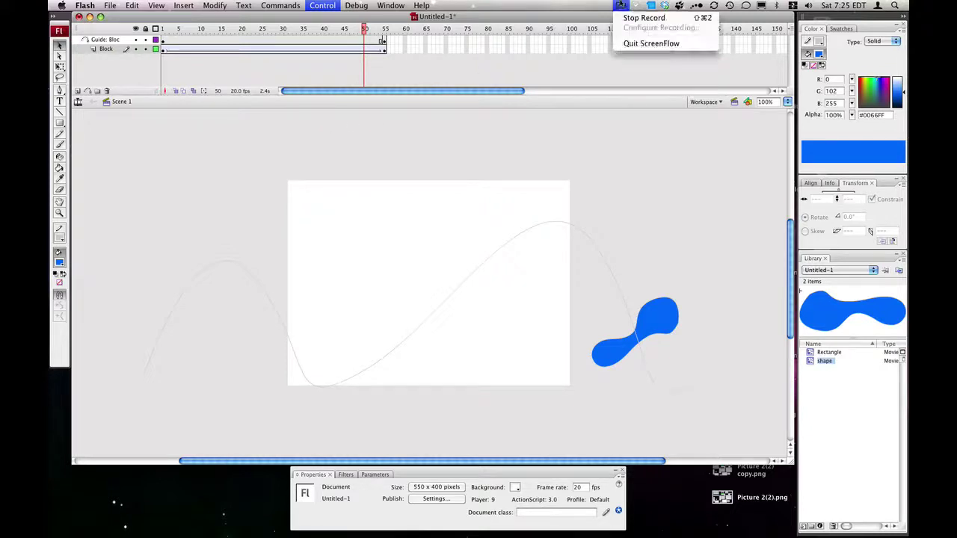